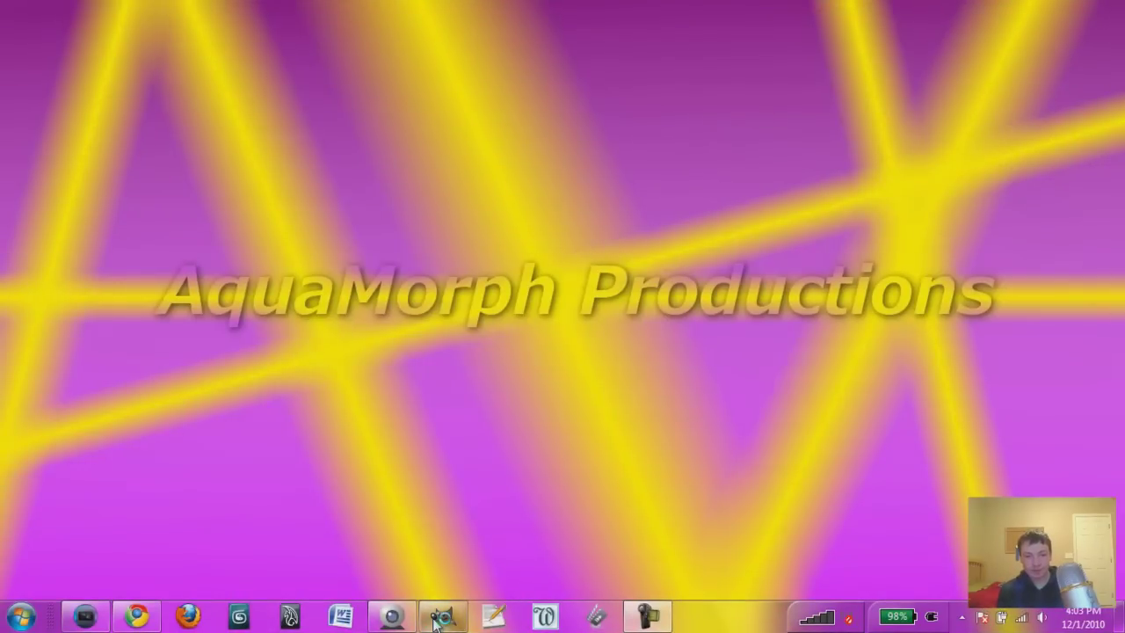
- Launch GIMP from the taskbar
click(435, 620)
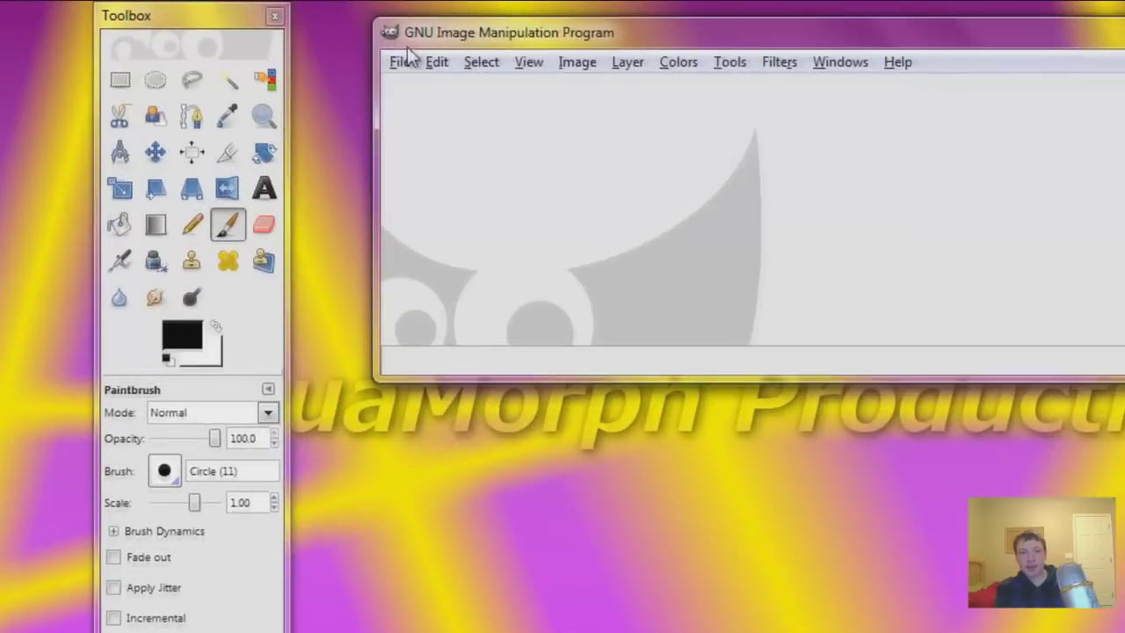
- Create a new image 1280 pixels wide and 720 pixels high
click(406, 61)
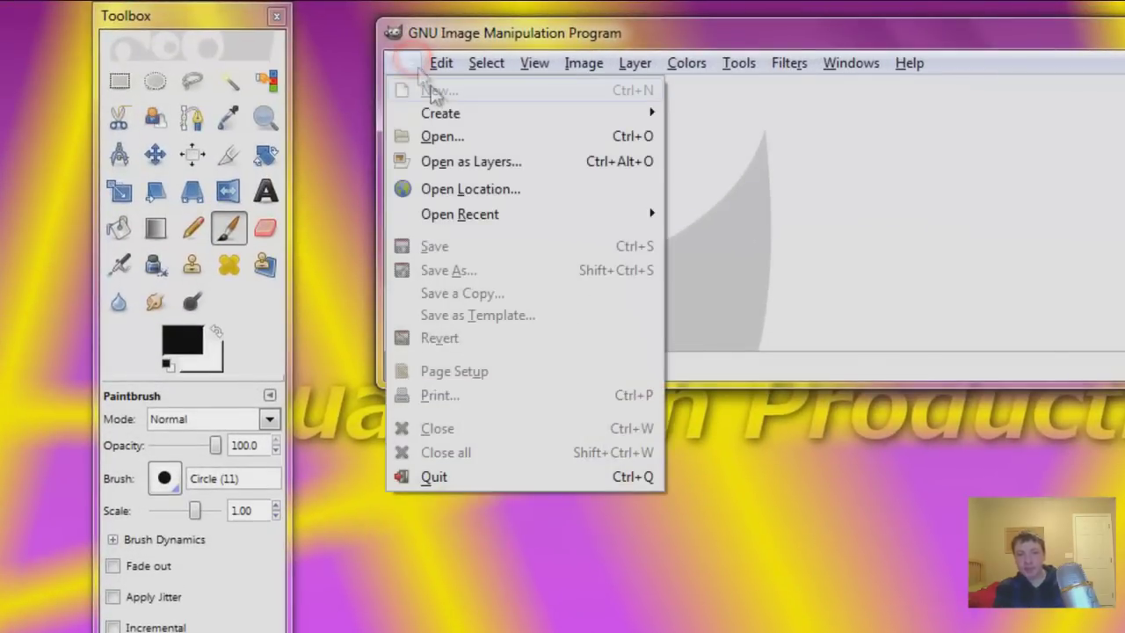
click(450, 94)
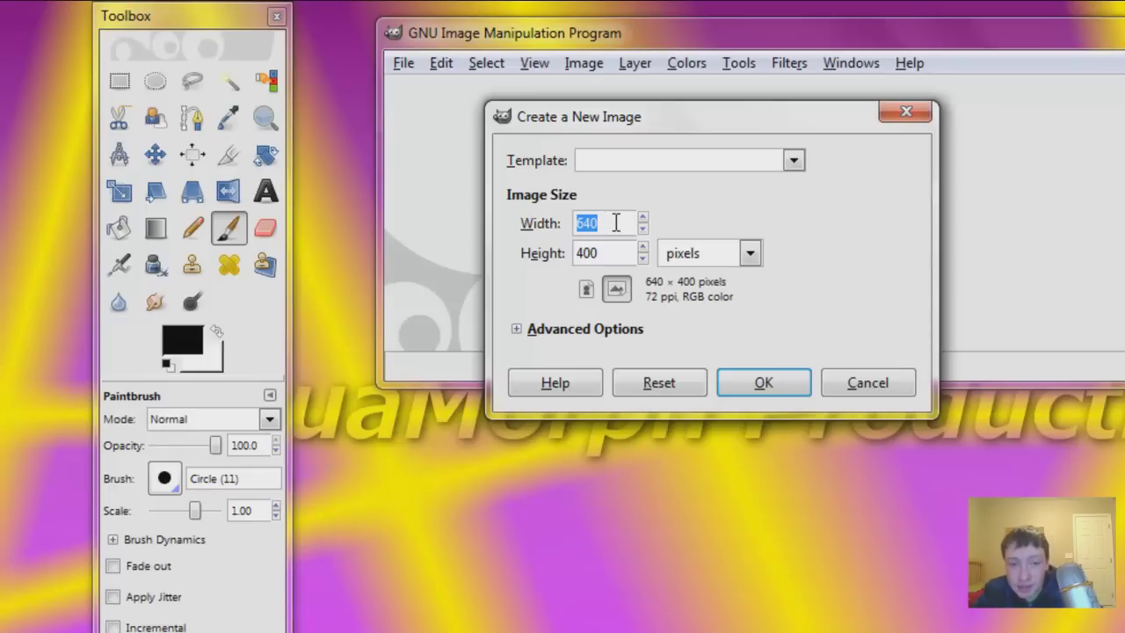
text(1280)
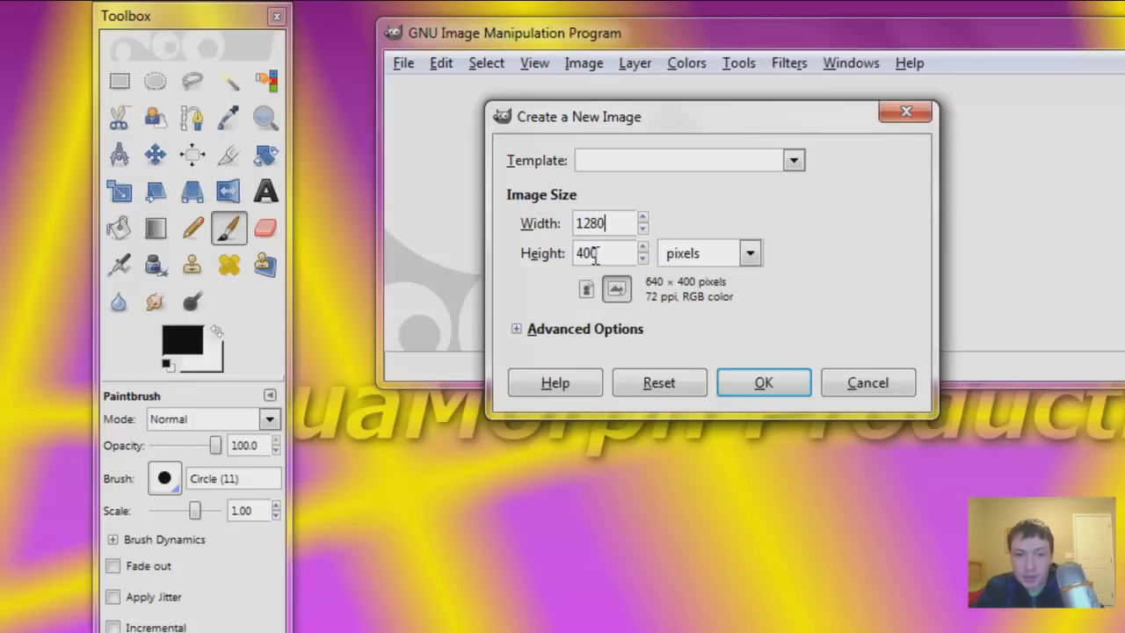
double_click(592, 253)
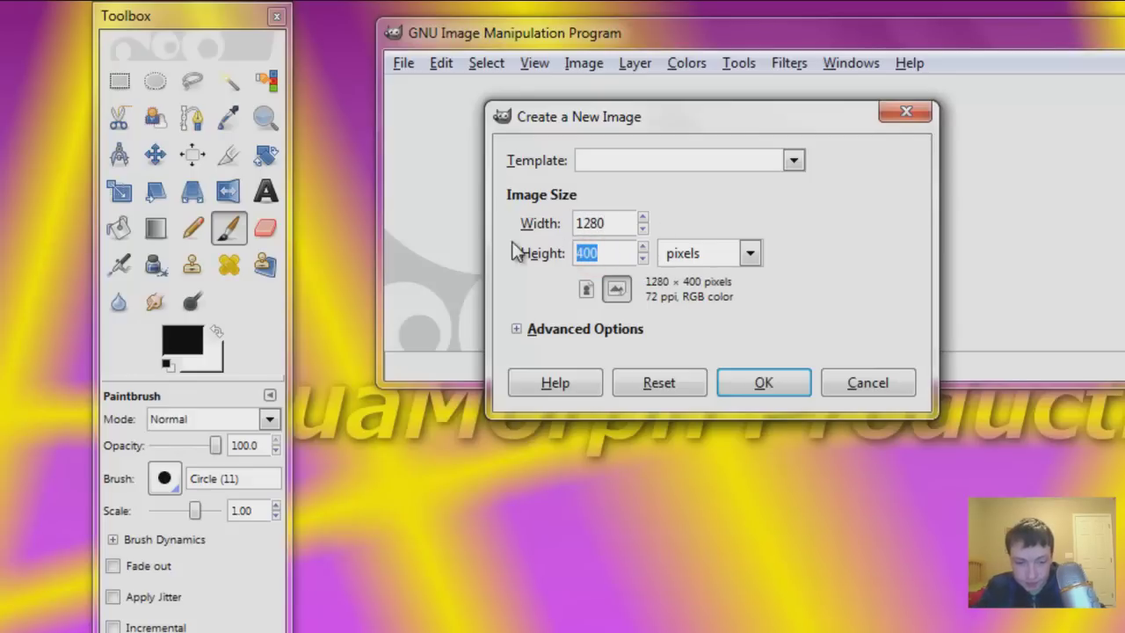
text(720)
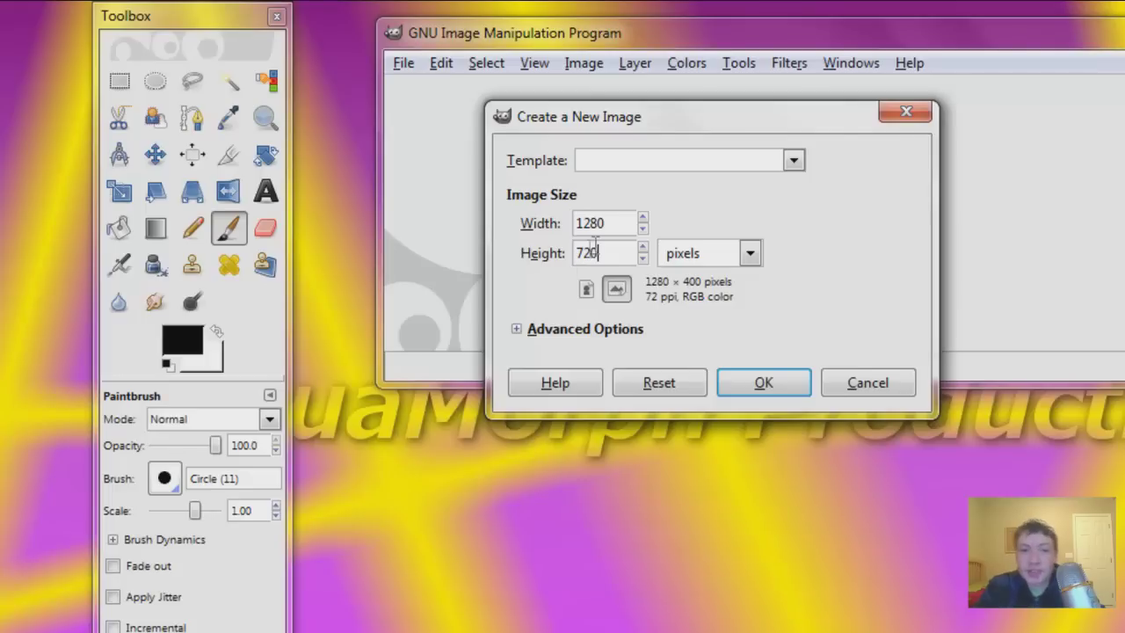
click(609, 224)
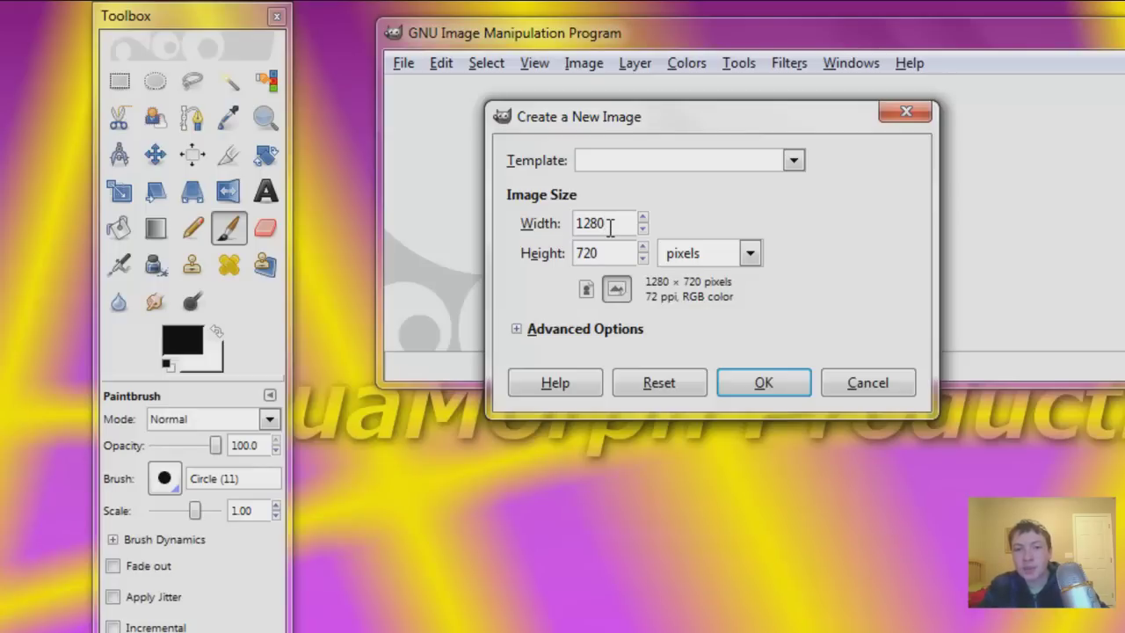
click(785, 380)
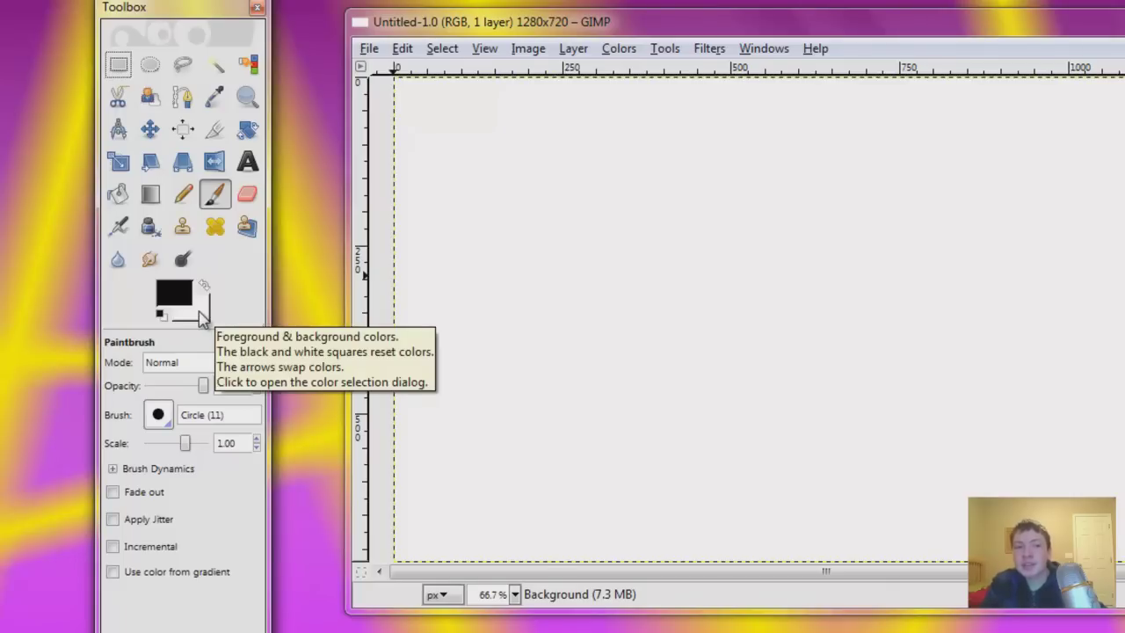
- Bucket-fill the canvas black and reposition the Layers panel beside the canvas
click(120, 195)
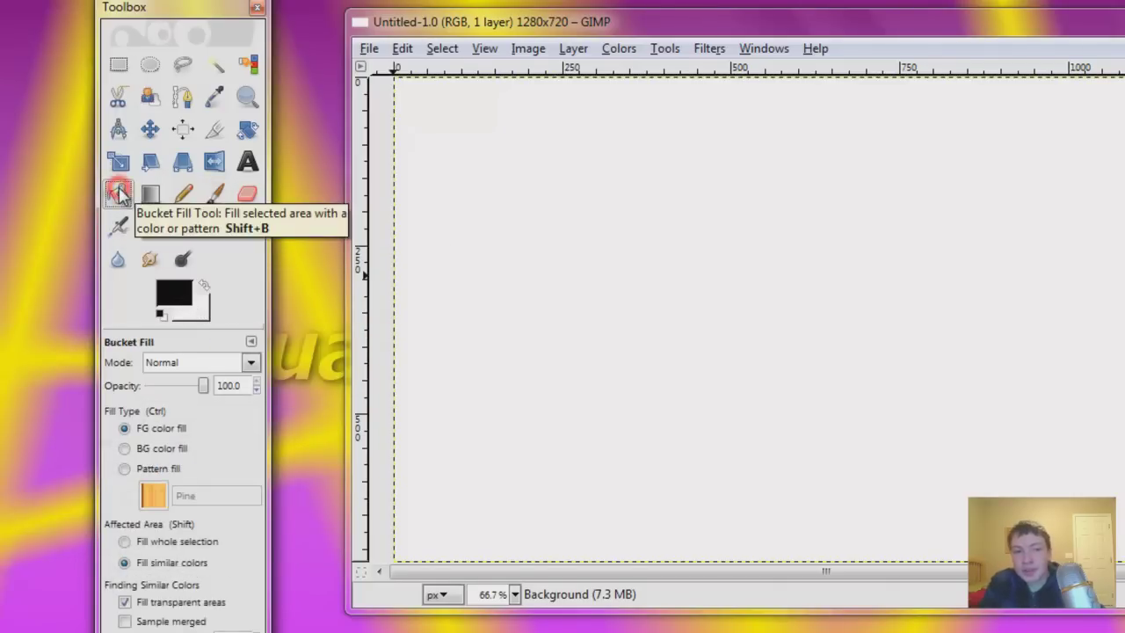
click(531, 231)
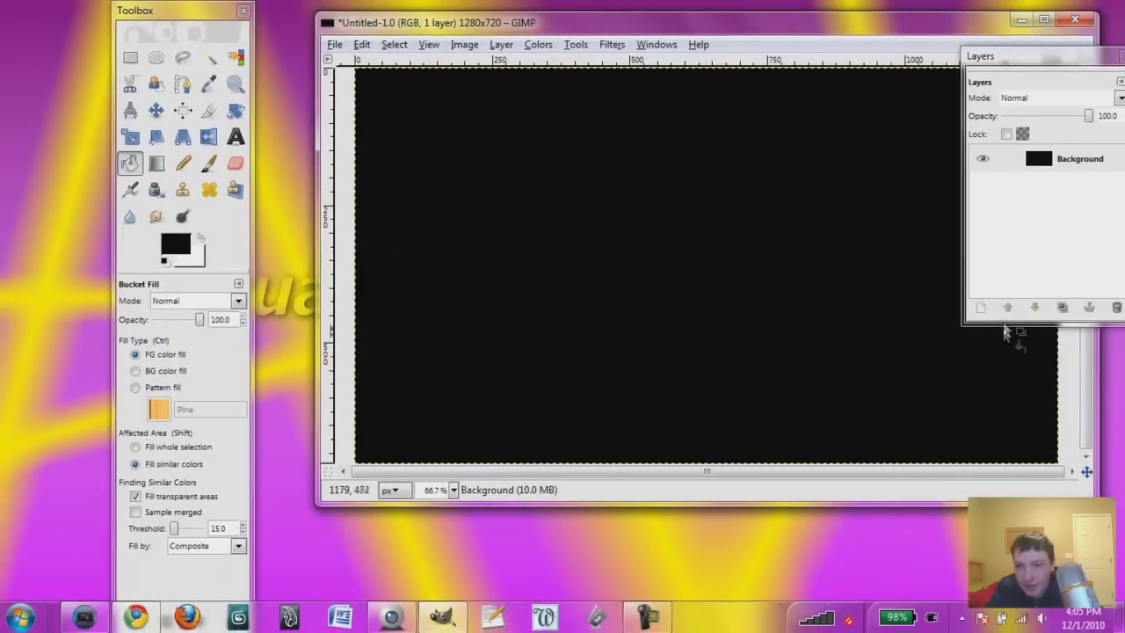
click(1064, 56)
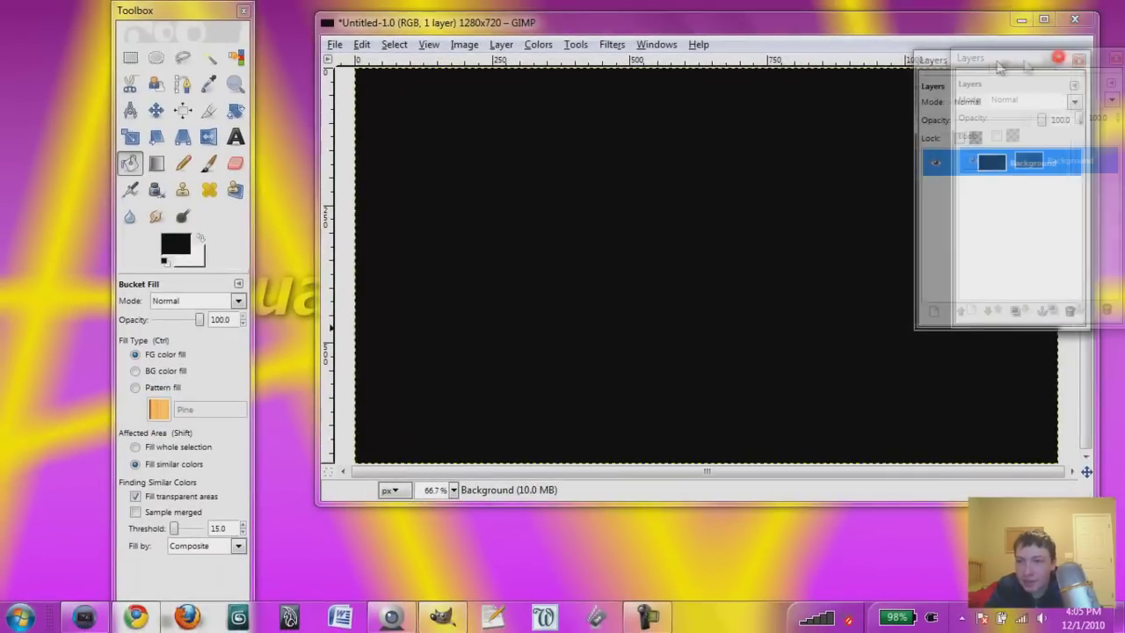
click(1061, 58)
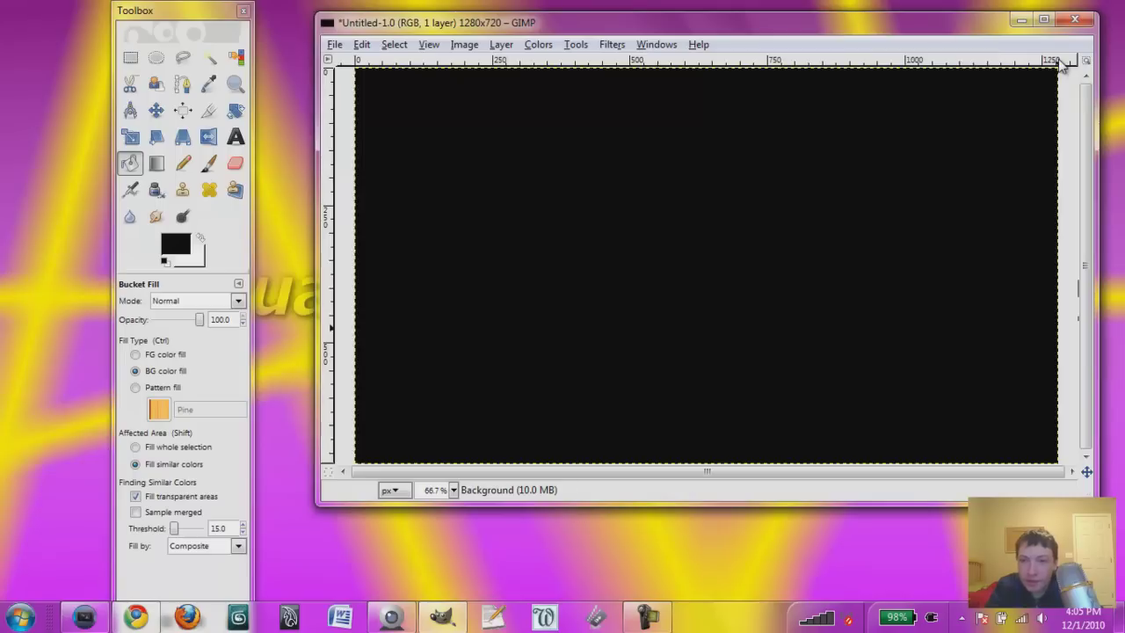
key(ctrl+l)
drag(1055, 20, 1030, 71)
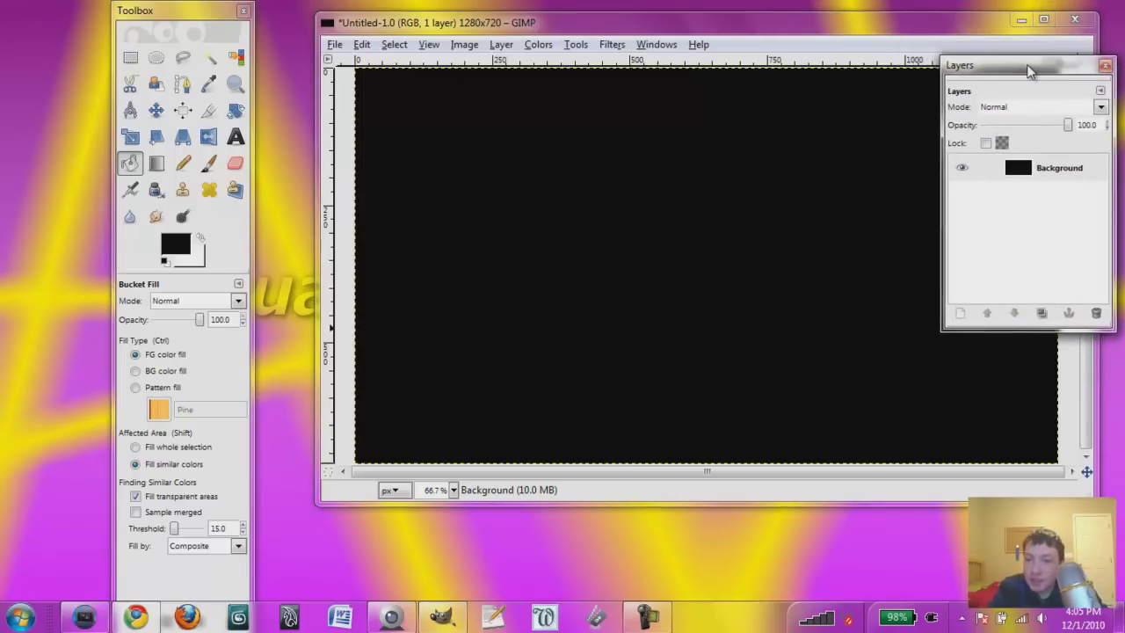
- Add a transparent New Layer and make white the foreground colour
click(960, 313)
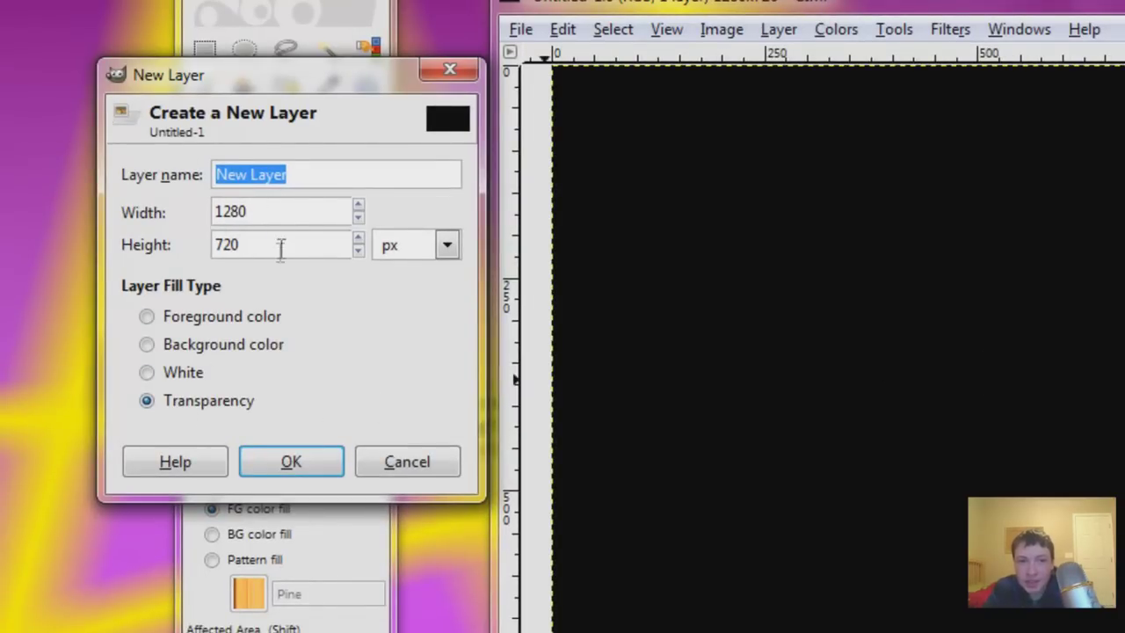
click(301, 463)
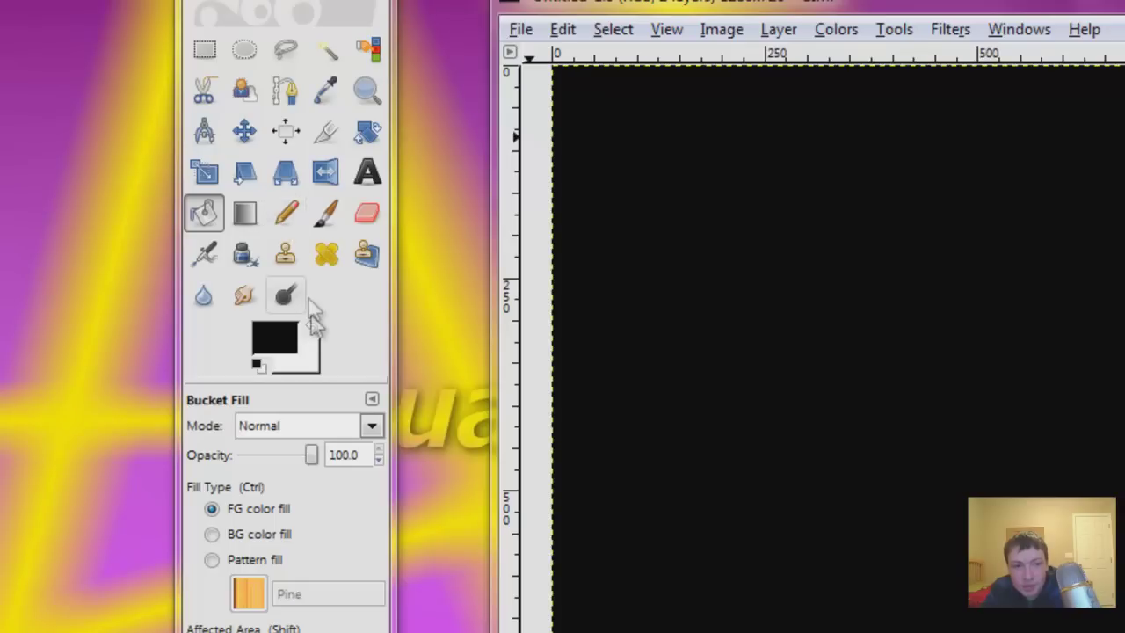
click(312, 327)
- Set the Pencil to the Circle (19) brush at scale 3.00
click(272, 214)
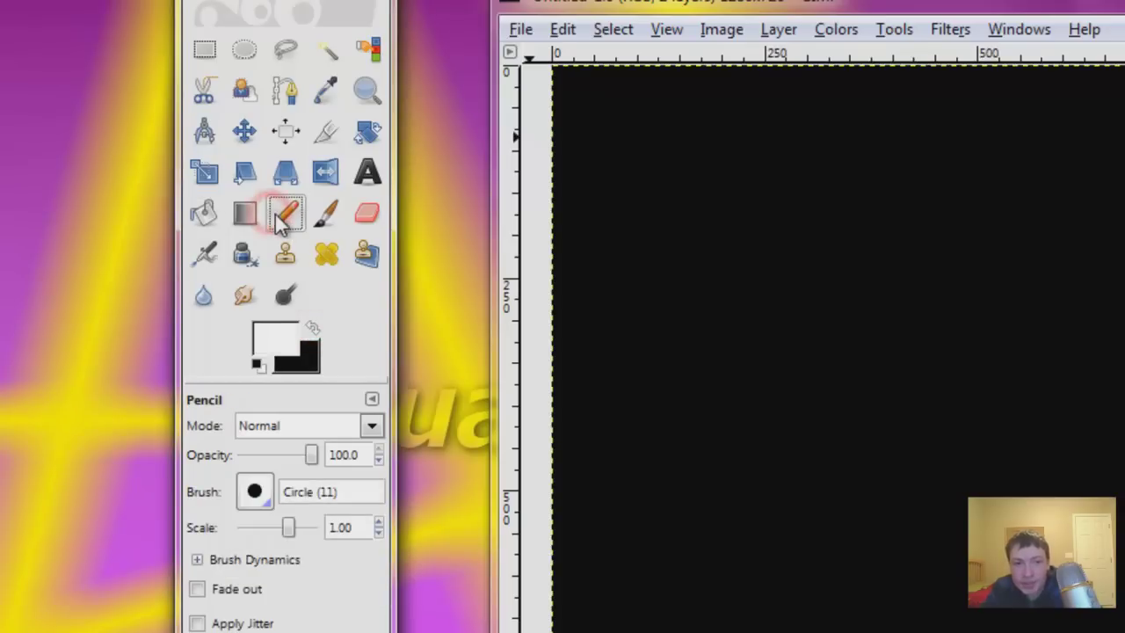
click(254, 492)
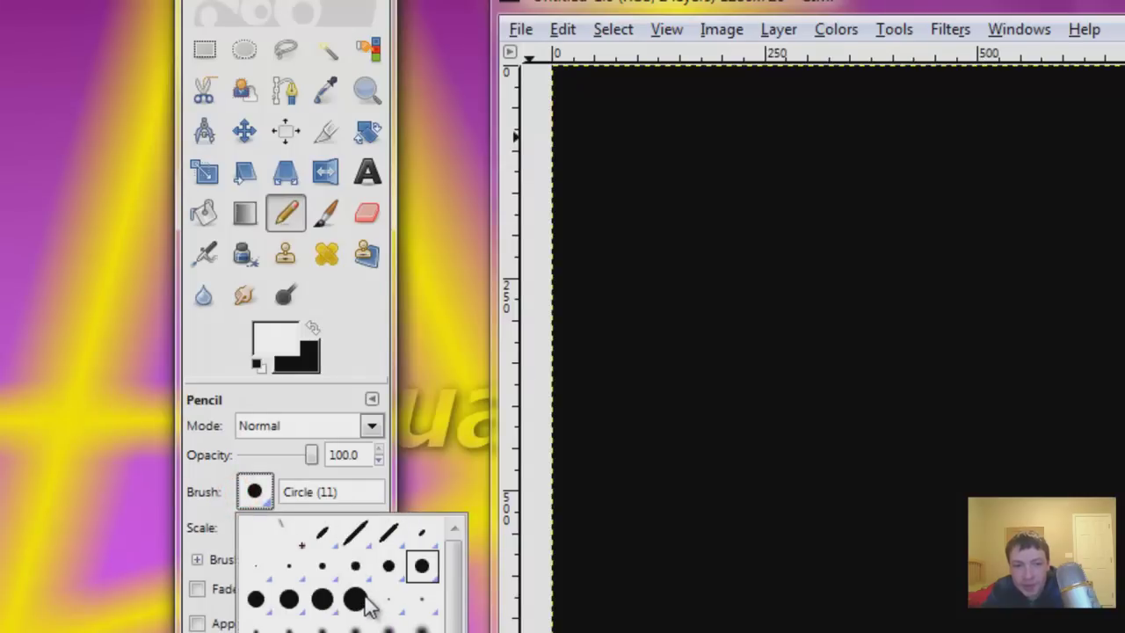
click(360, 601)
click(362, 531)
double_click(362, 530)
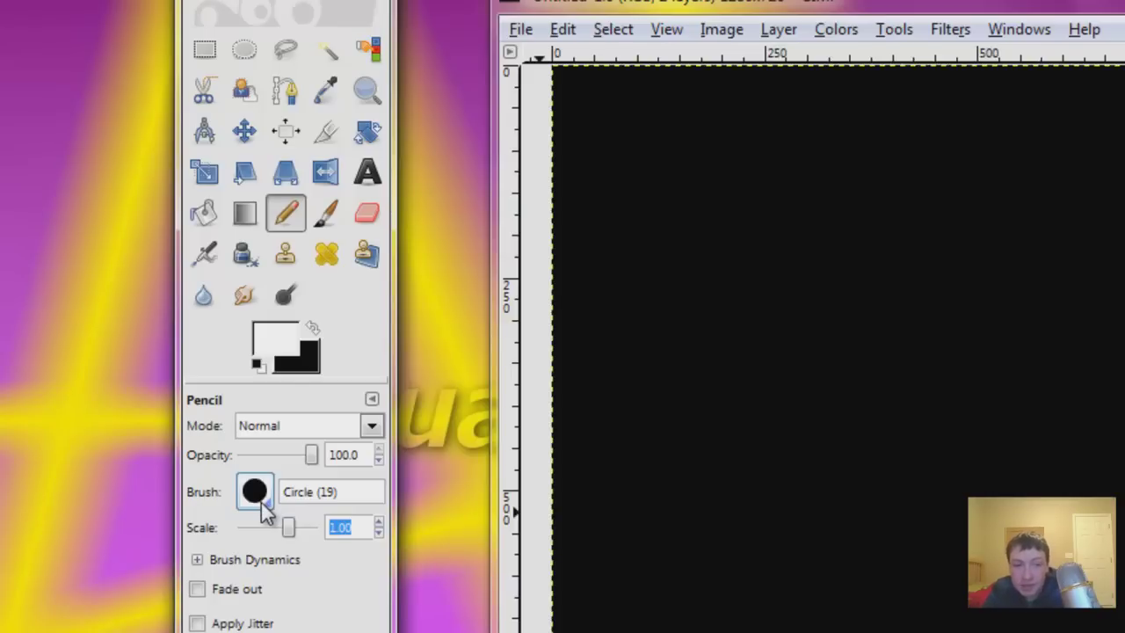
text(3)
key(Return)
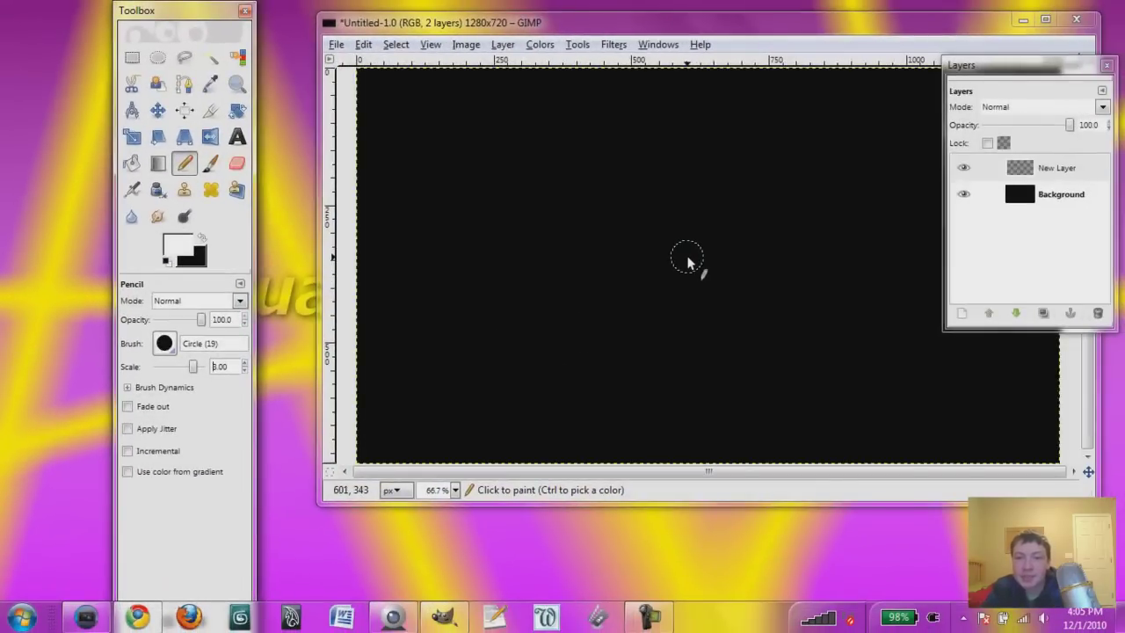
- Paint a white dot near the canvas centre, then switch the Pencil to Circle (01)
click(682, 262)
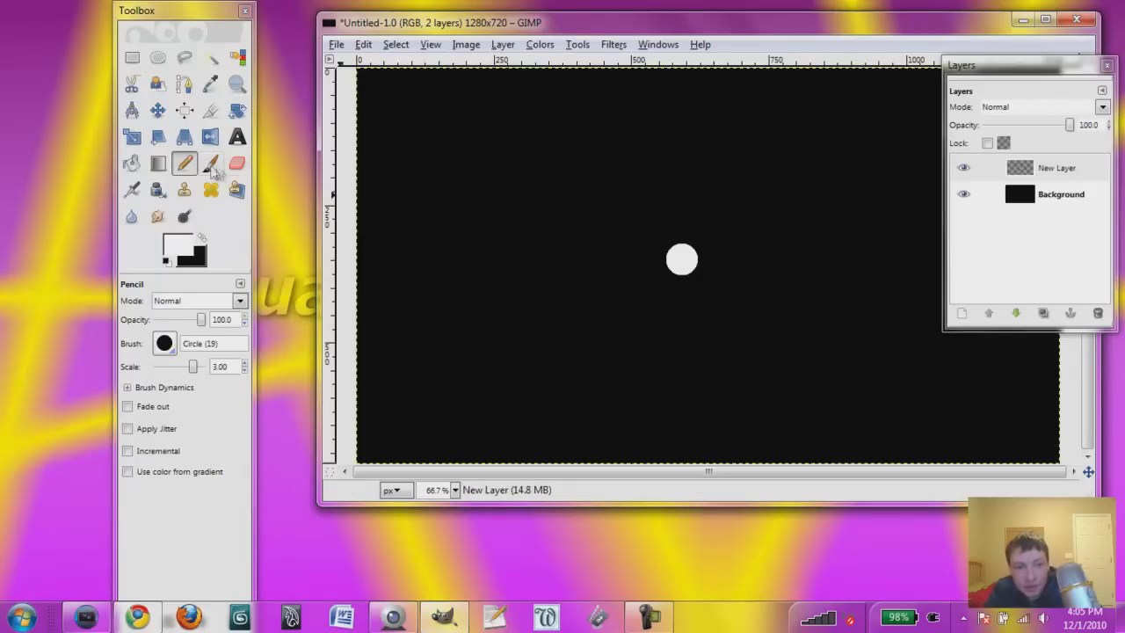
double_click(234, 369)
text(3)
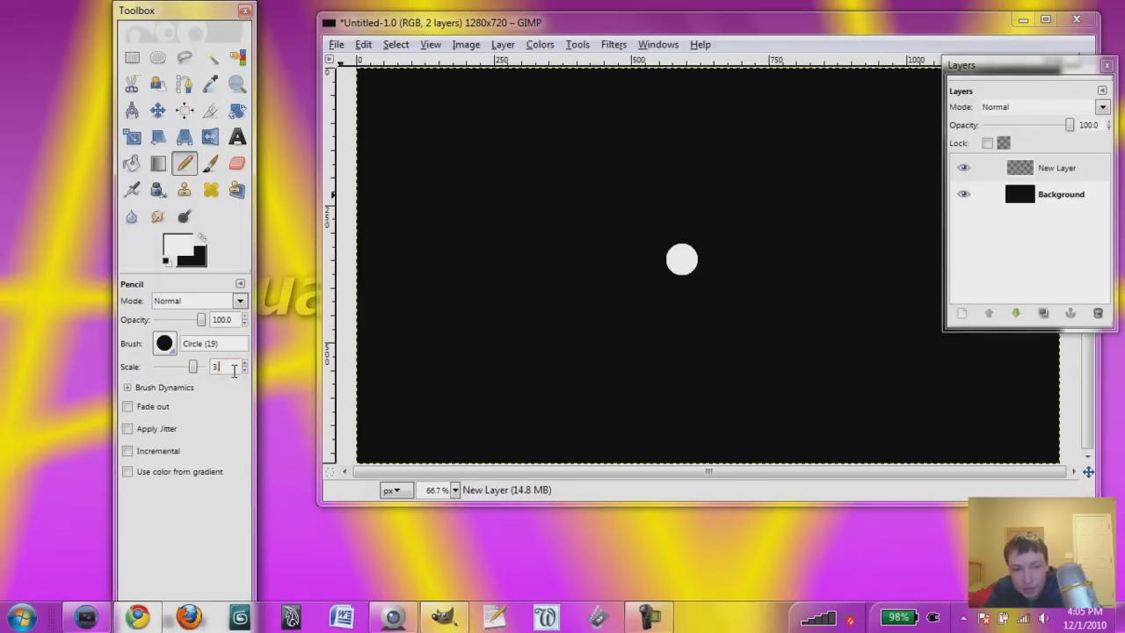
key(Return)
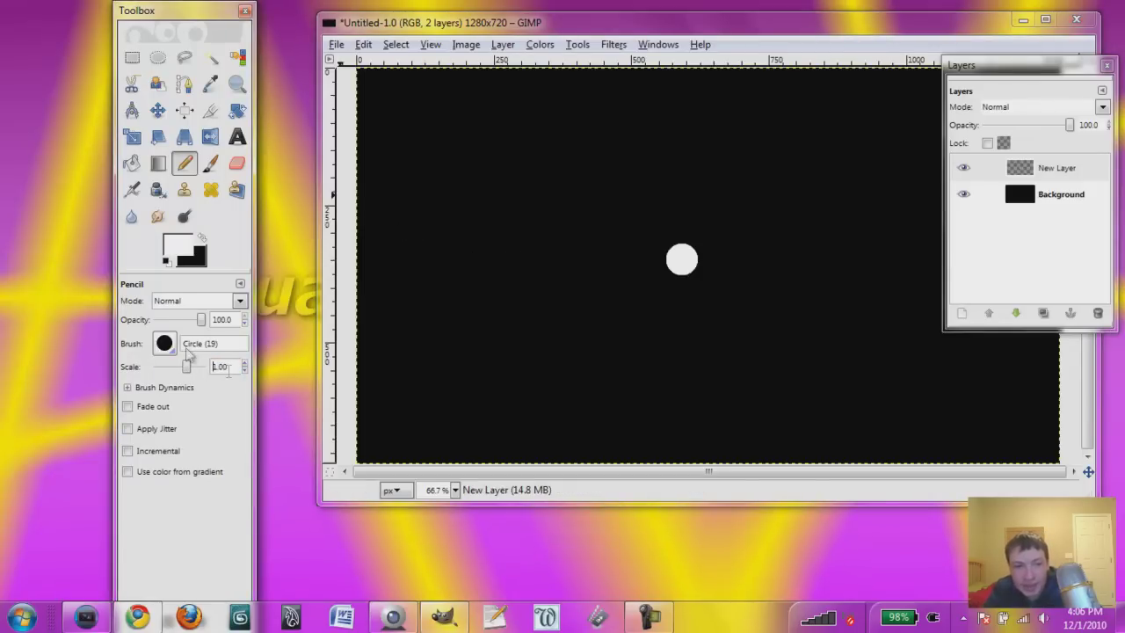
click(164, 343)
click(163, 395)
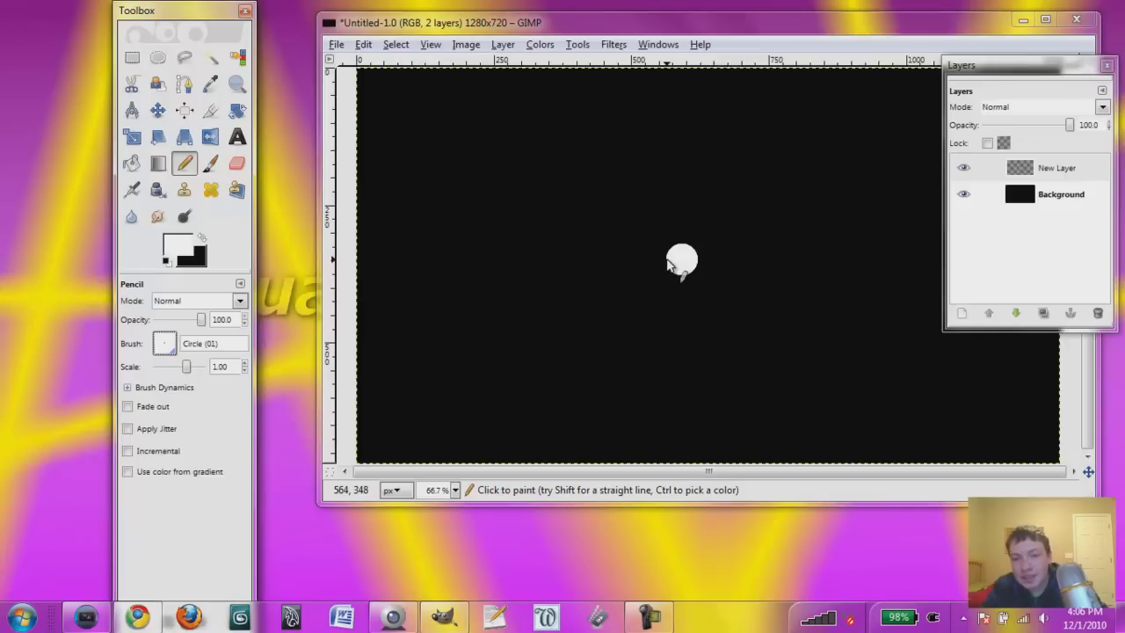
- Draw straight pencil outlines for top, bottom and right spikes around the dot
click(668, 262)
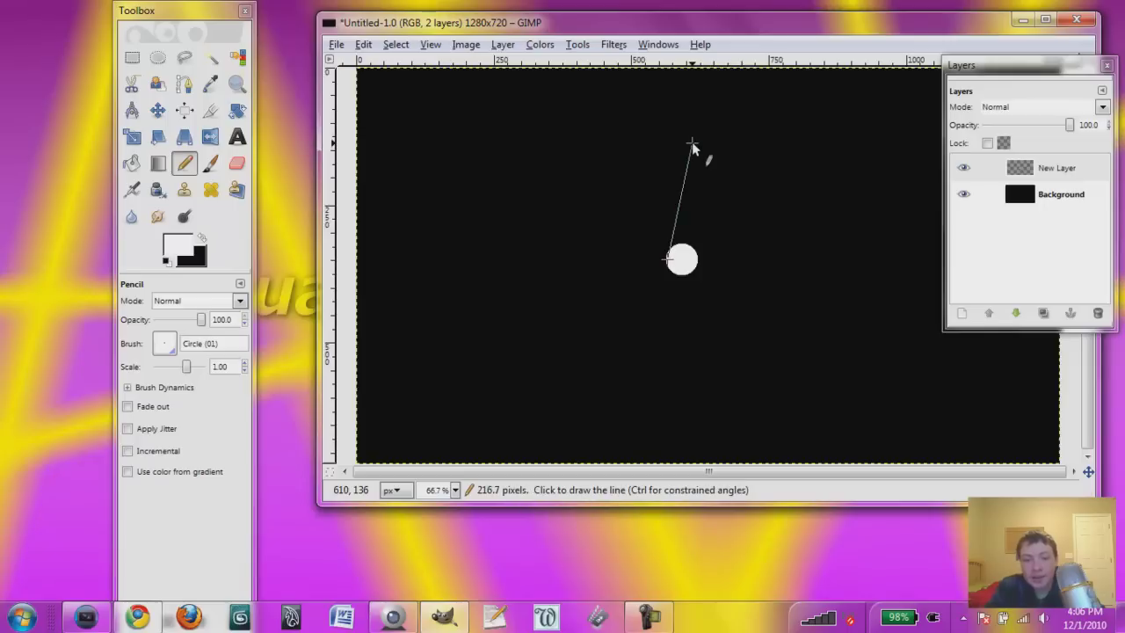
shift+click(692, 144)
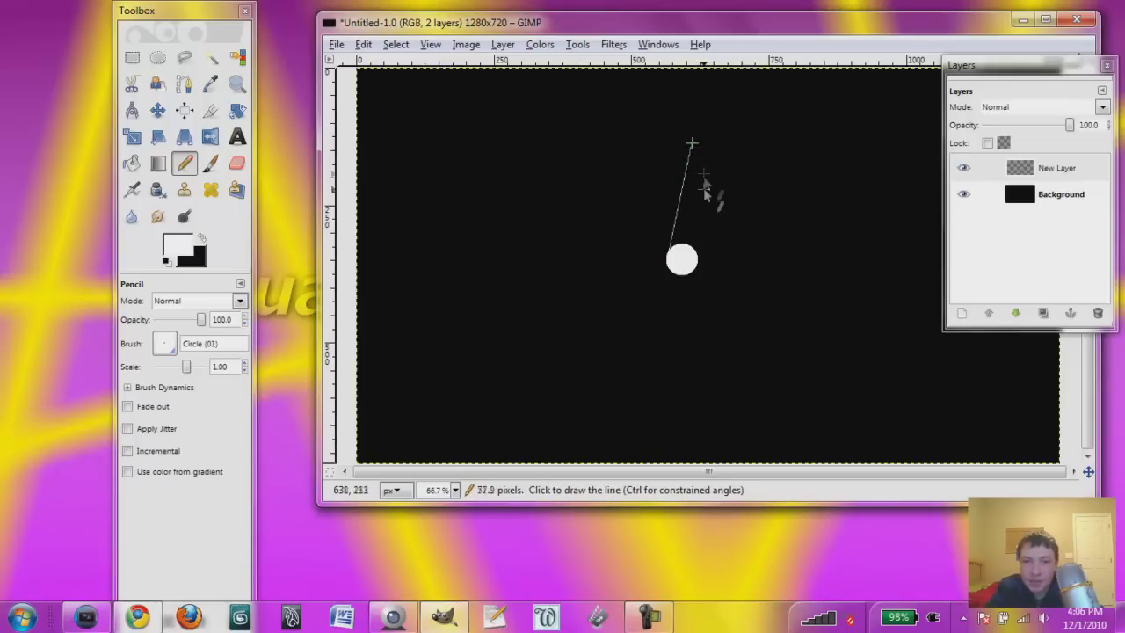
shift+click(699, 260)
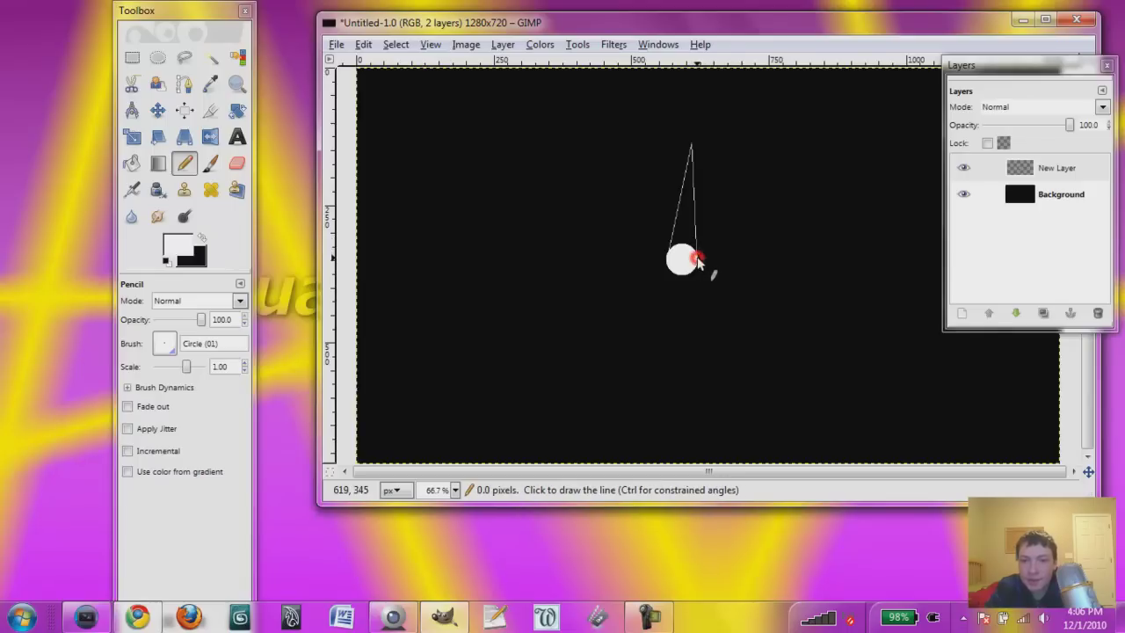
shift+click(689, 361)
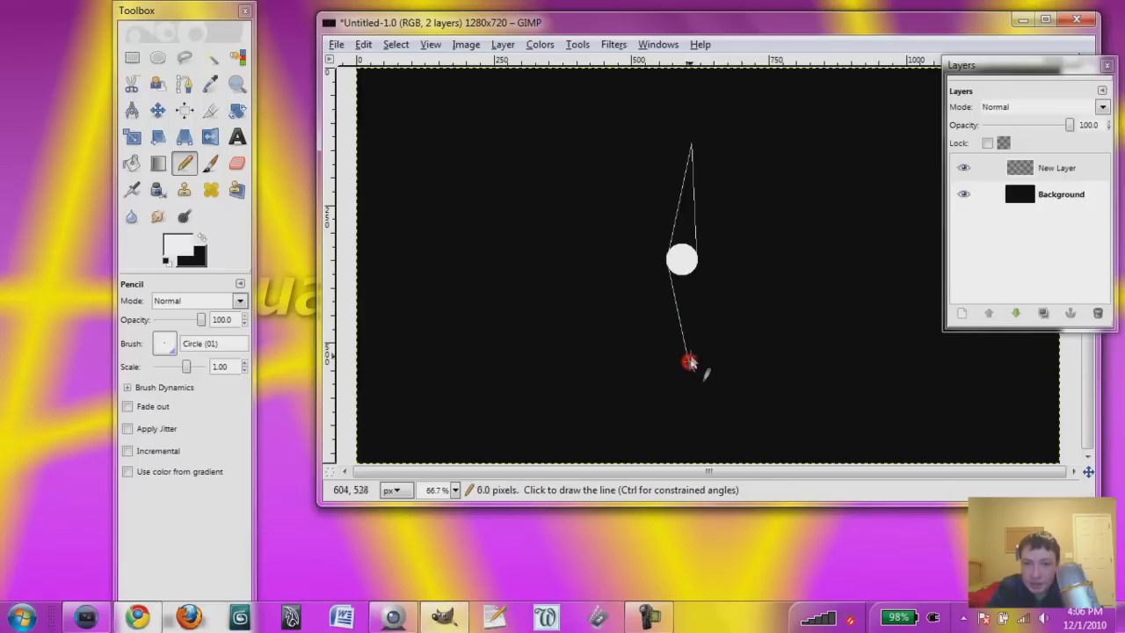
shift+click(695, 262)
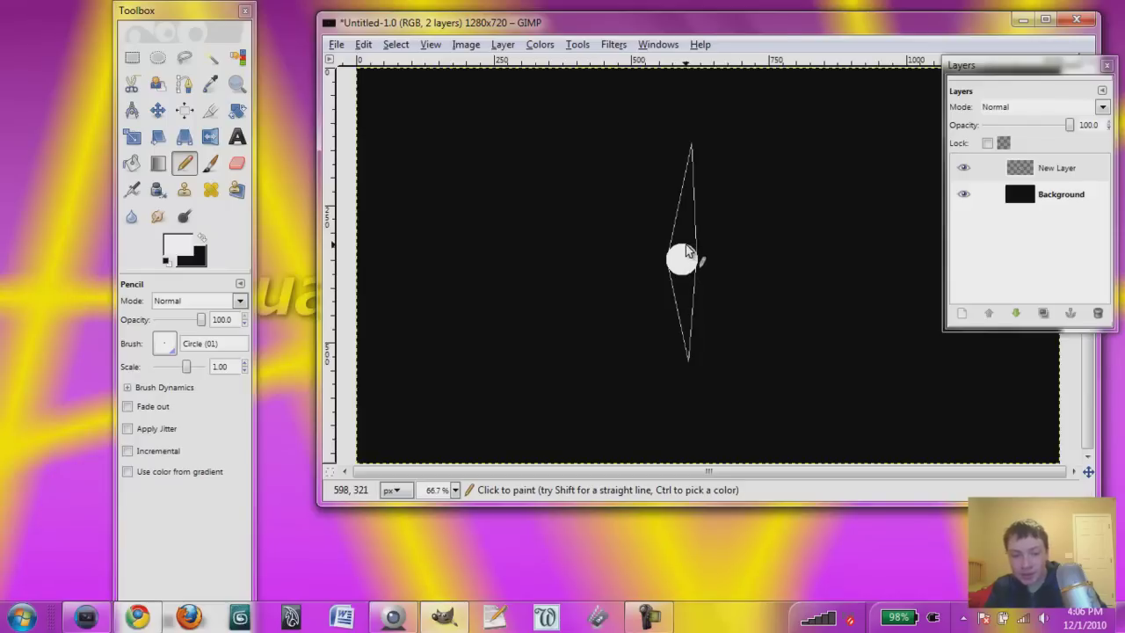
key(shift)
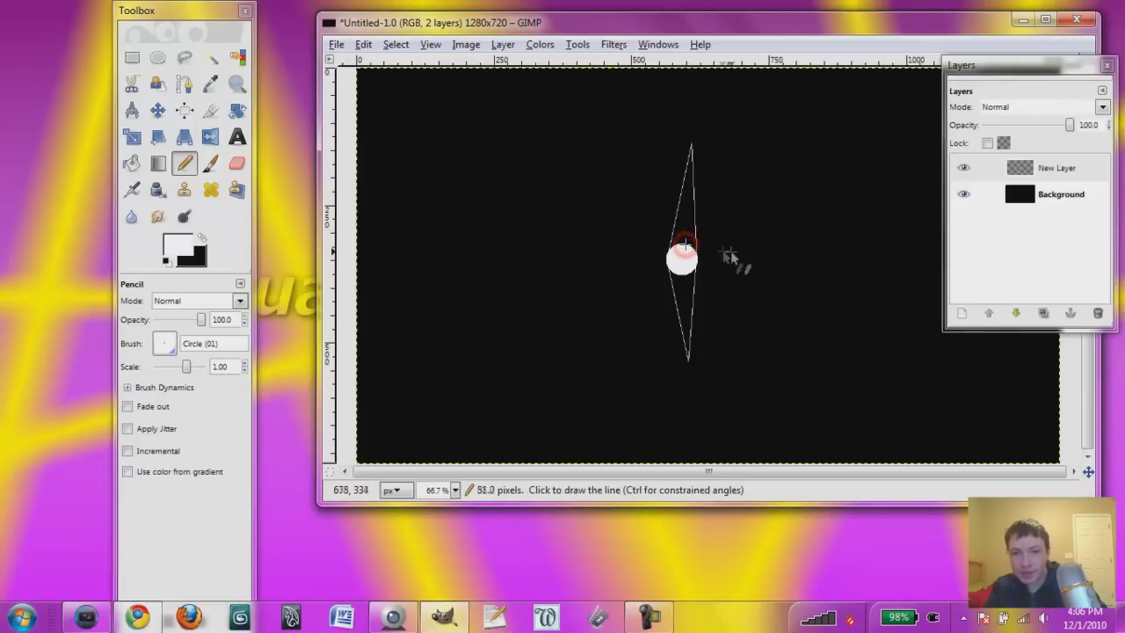
click(862, 256)
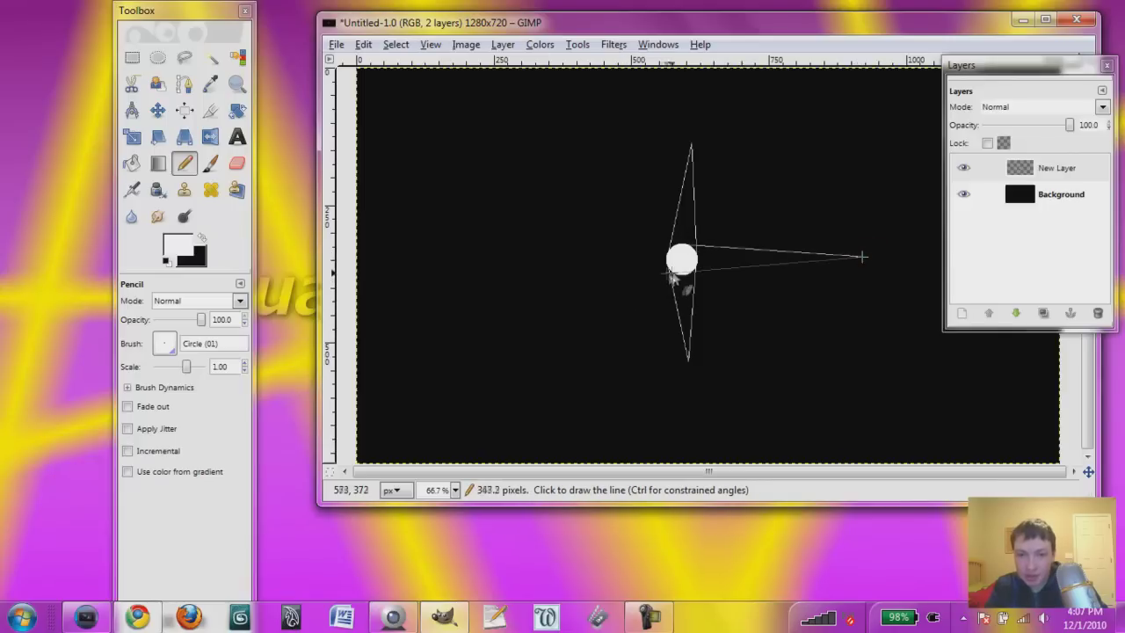
shift+click(684, 279)
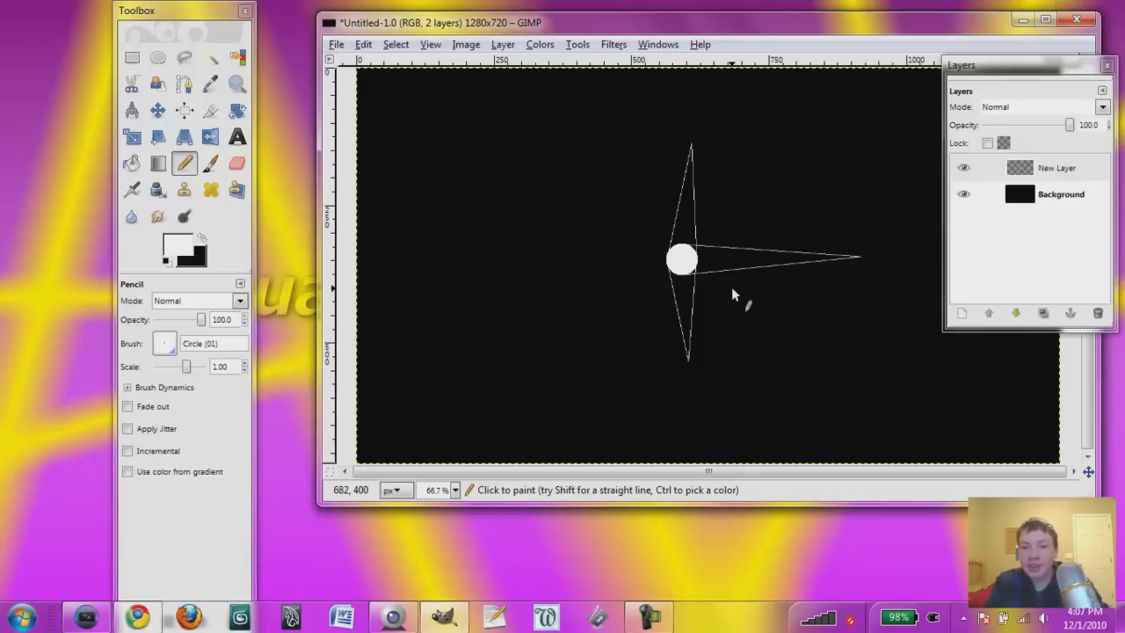
- Bucket-fill the three spikes and the gaps at the centre white
click(131, 164)
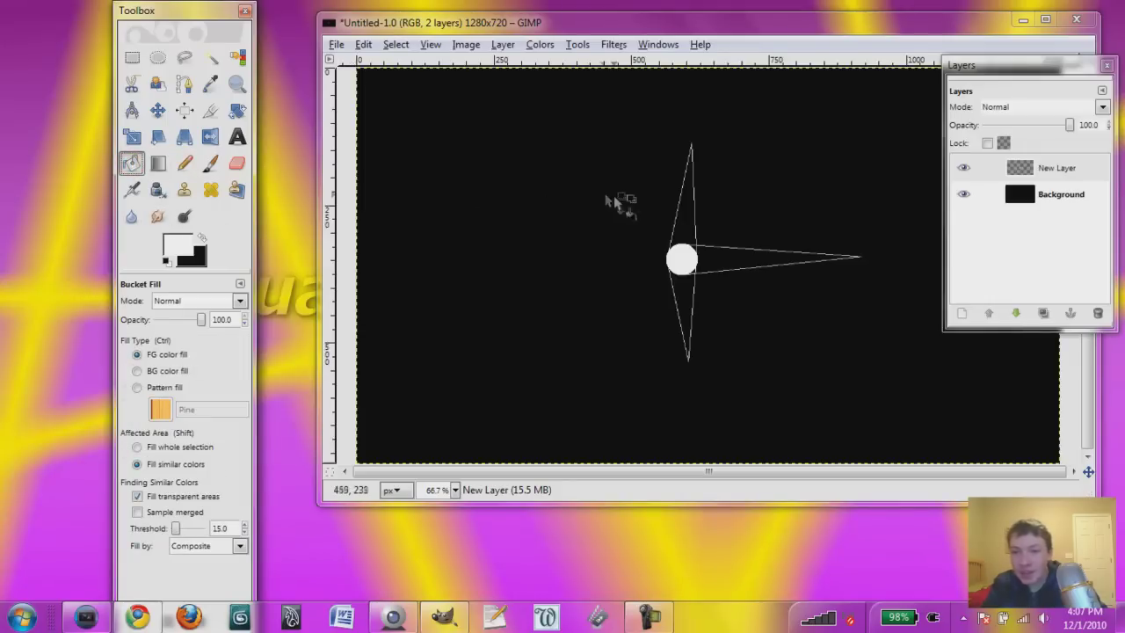
click(691, 209)
click(713, 259)
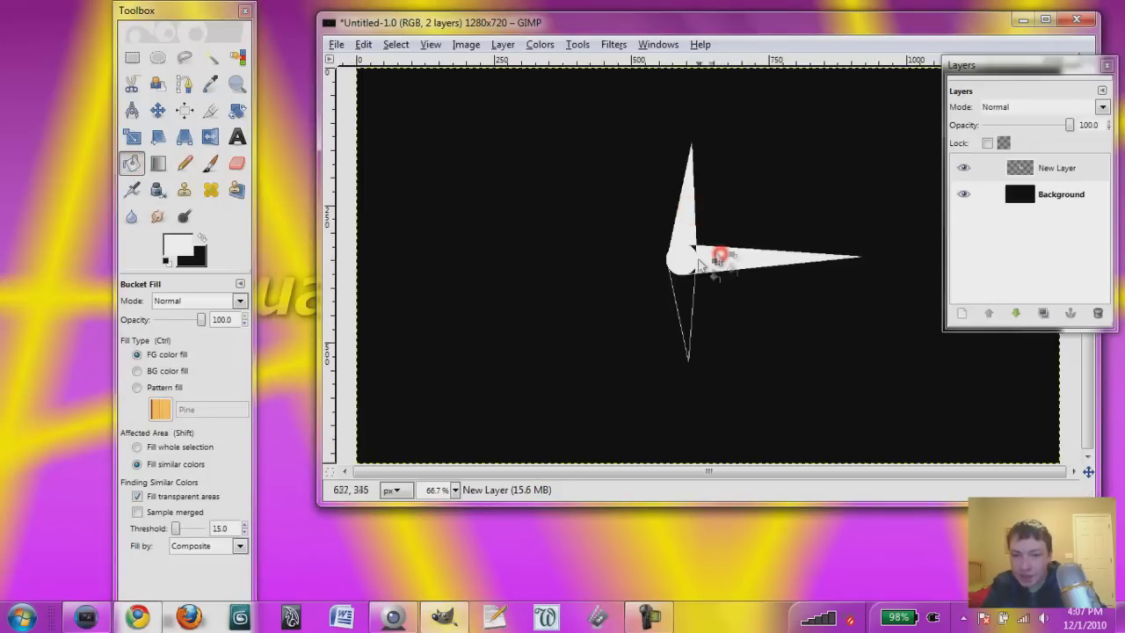
click(685, 281)
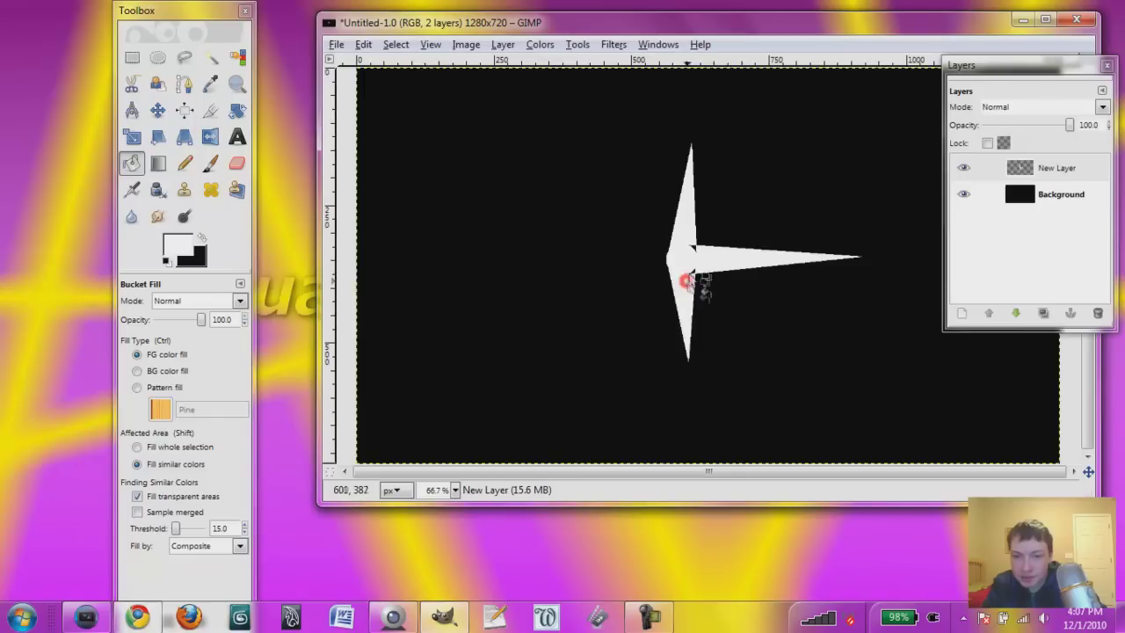
click(694, 253)
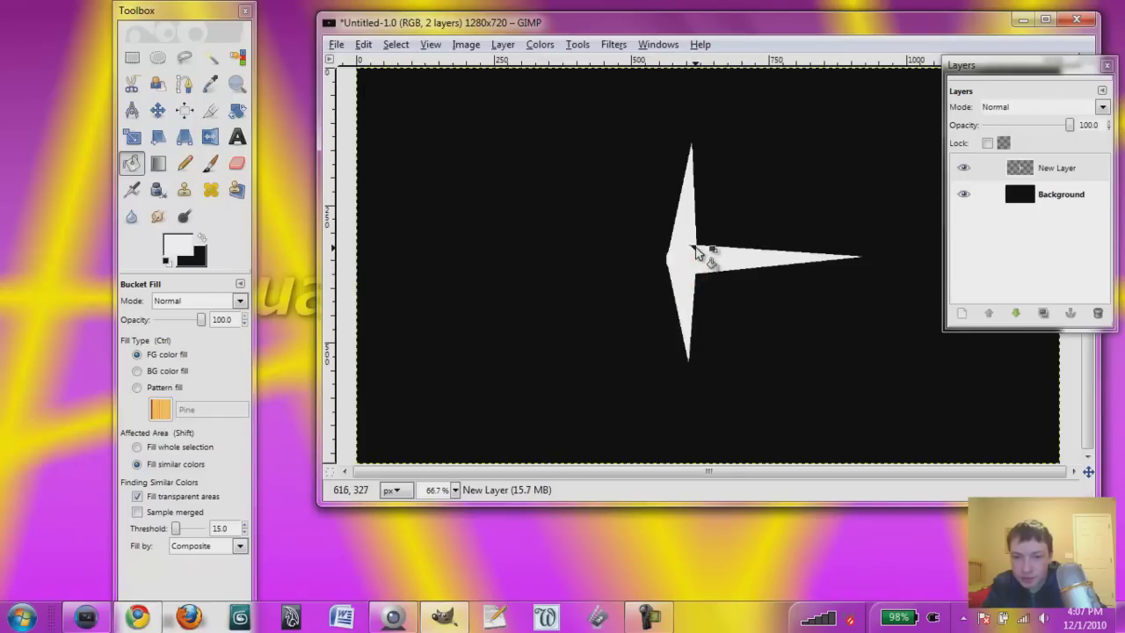
click(700, 246)
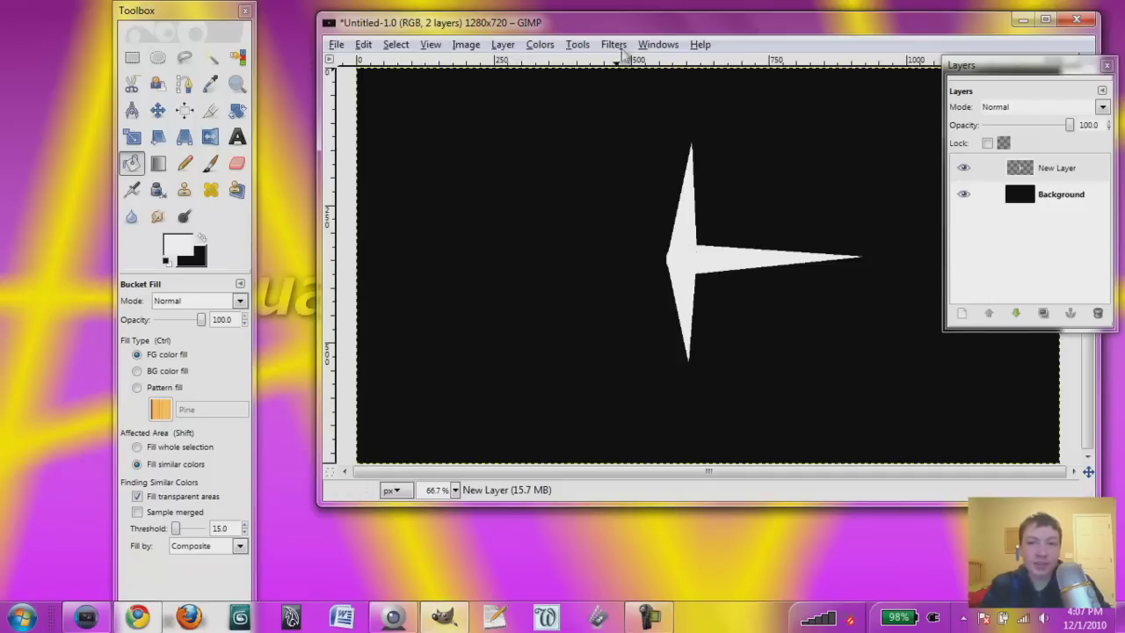
- Apply a Gaussian Blur with linked horizontal and vertical radius of 50 px
click(614, 45)
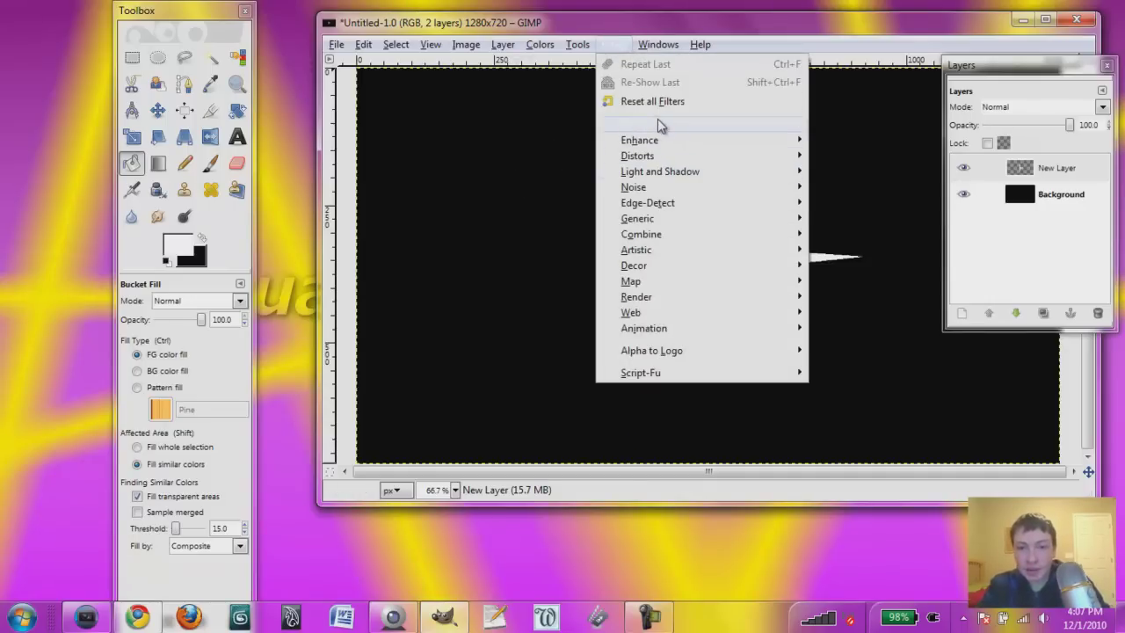
mouse_move(661, 126)
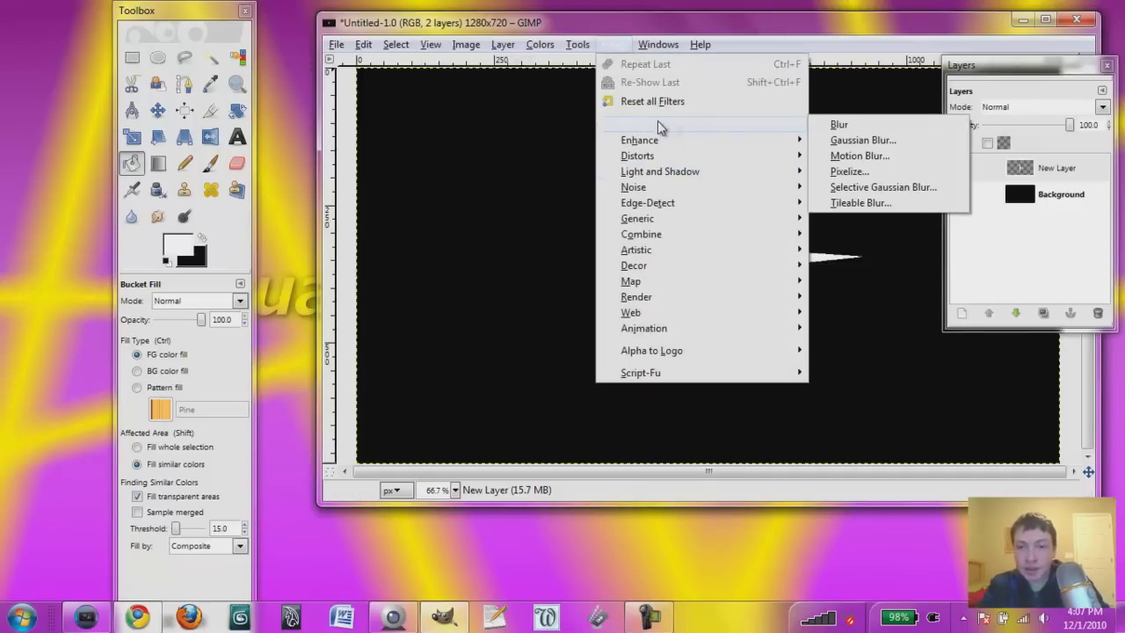
click(844, 145)
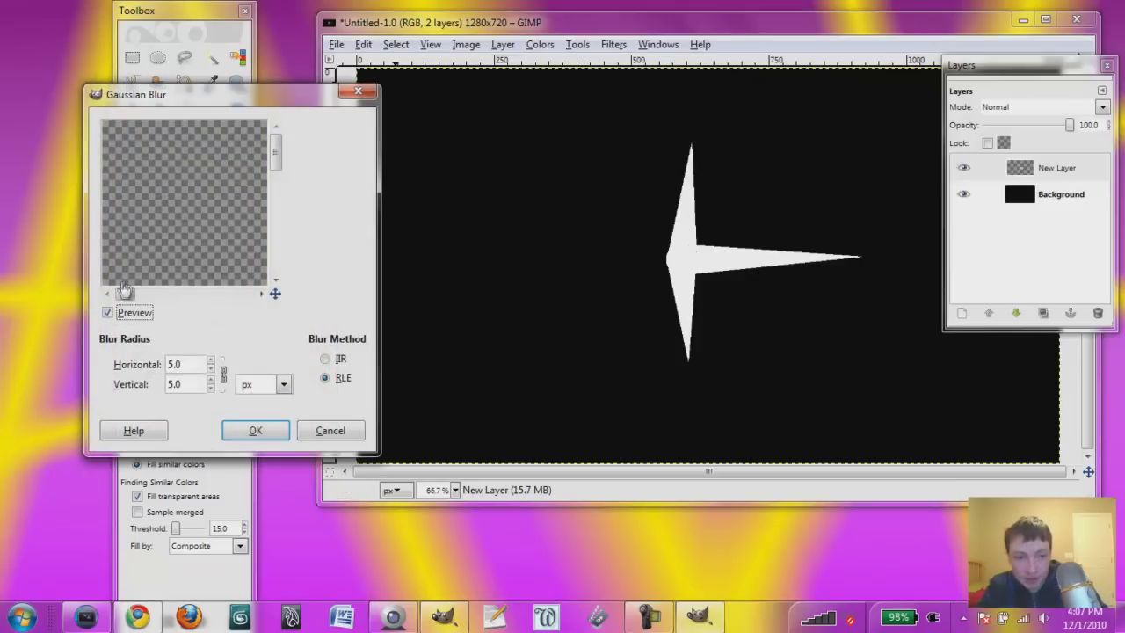
drag(124, 291, 179, 294)
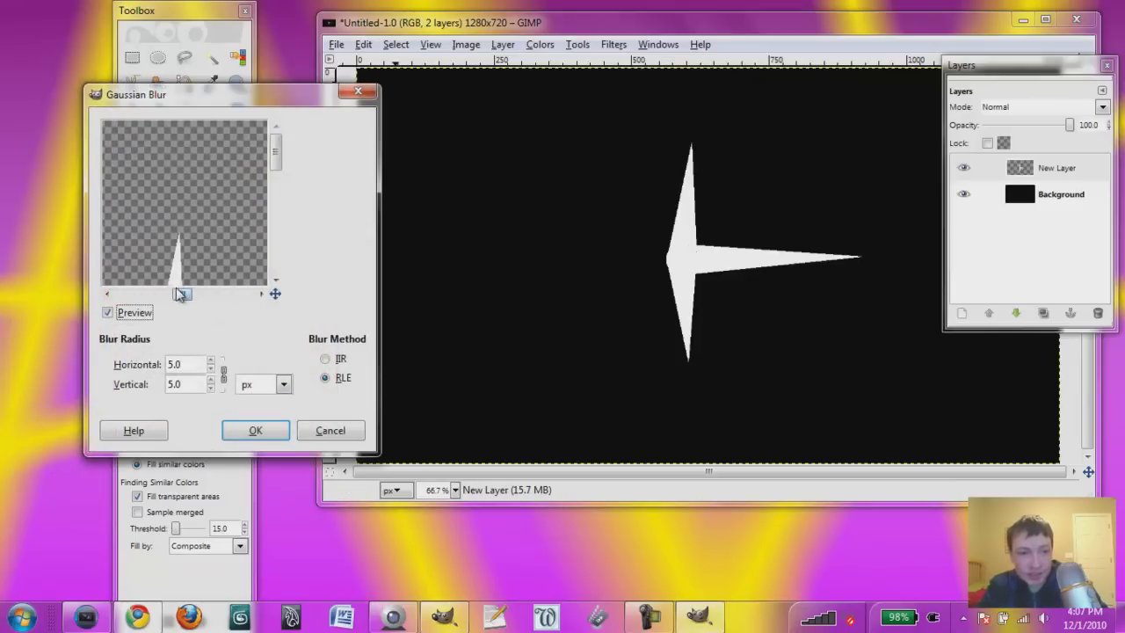
drag(274, 155, 276, 204)
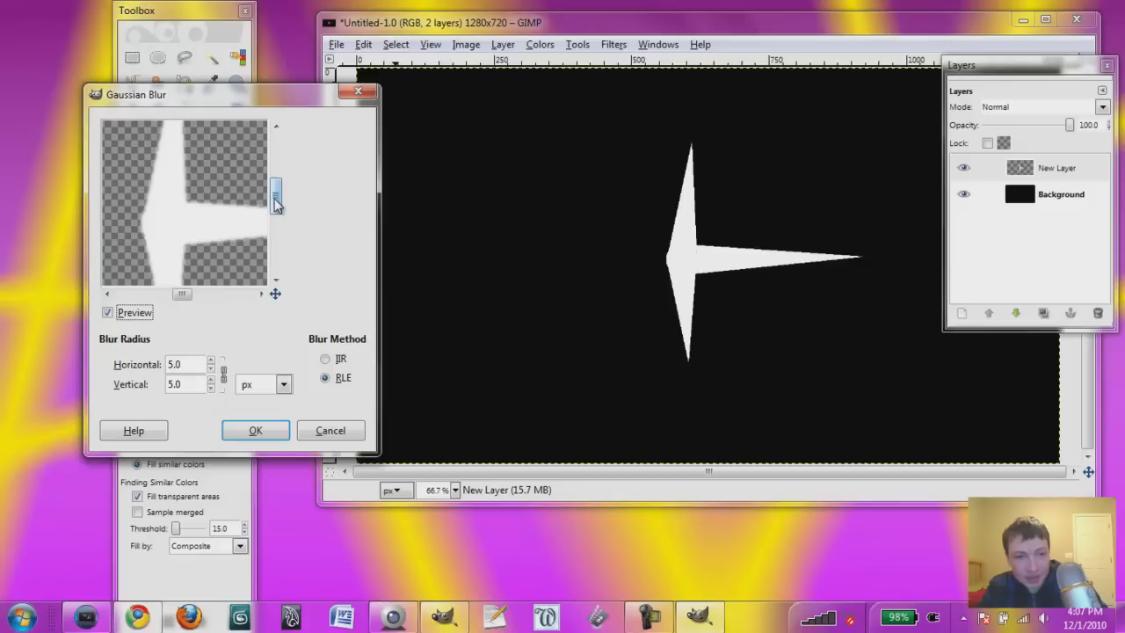
click(225, 376)
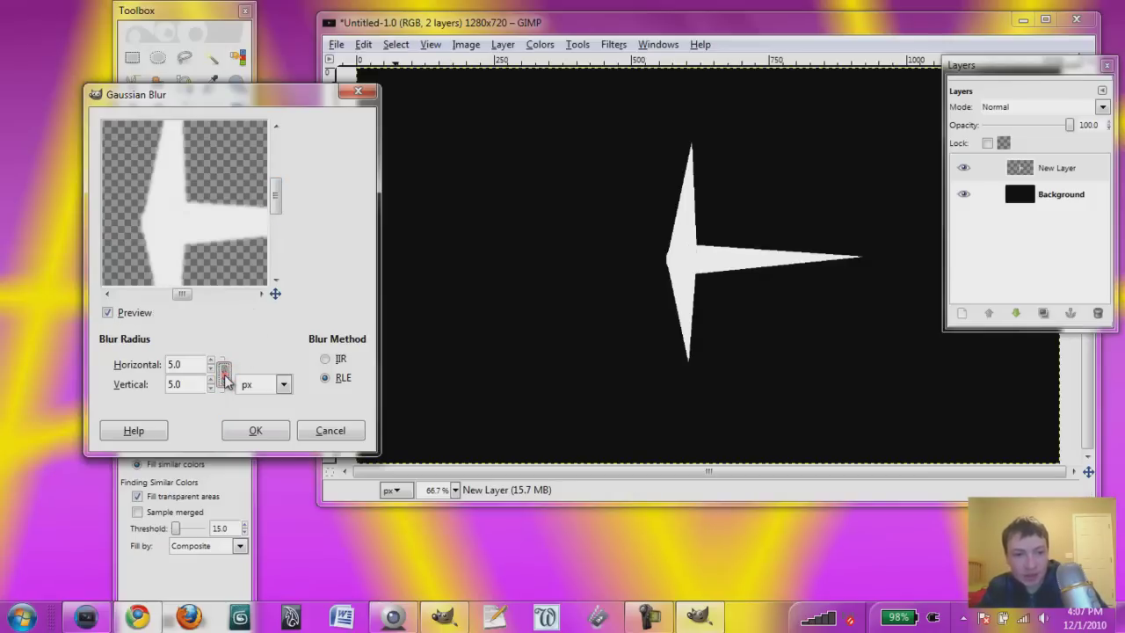
click(210, 360)
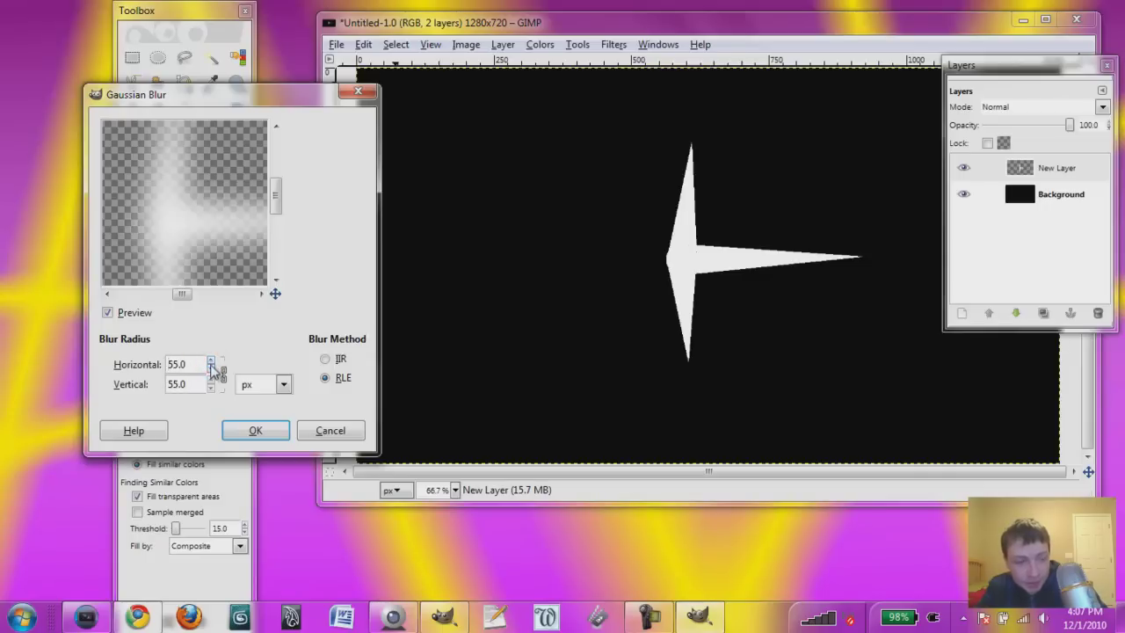
click(211, 369)
click(211, 369)
click(211, 369)
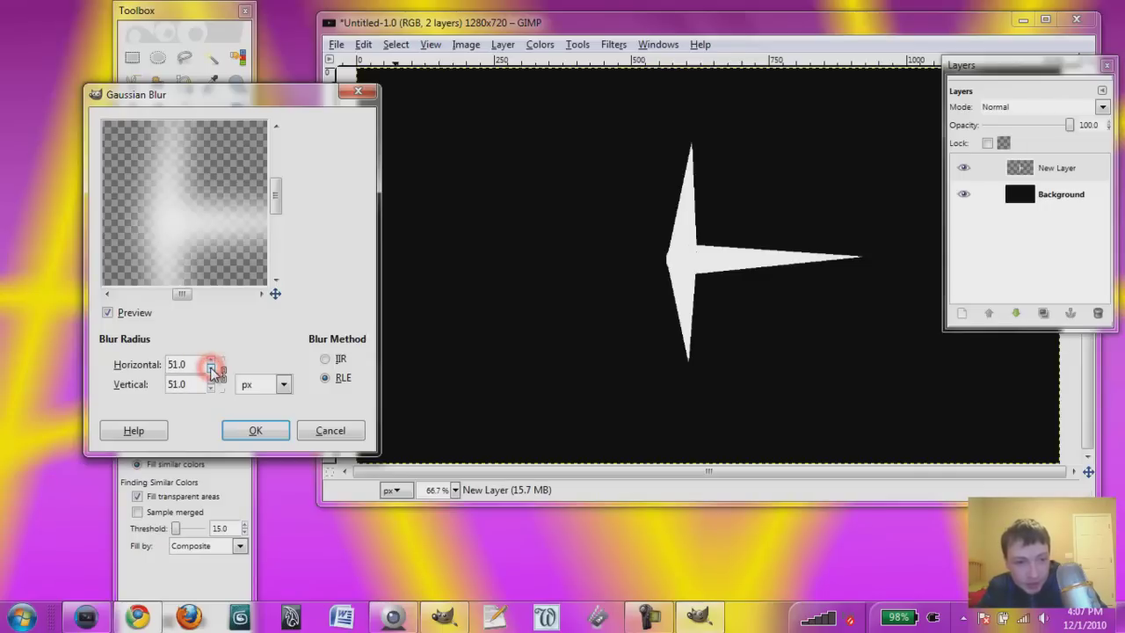
click(211, 369)
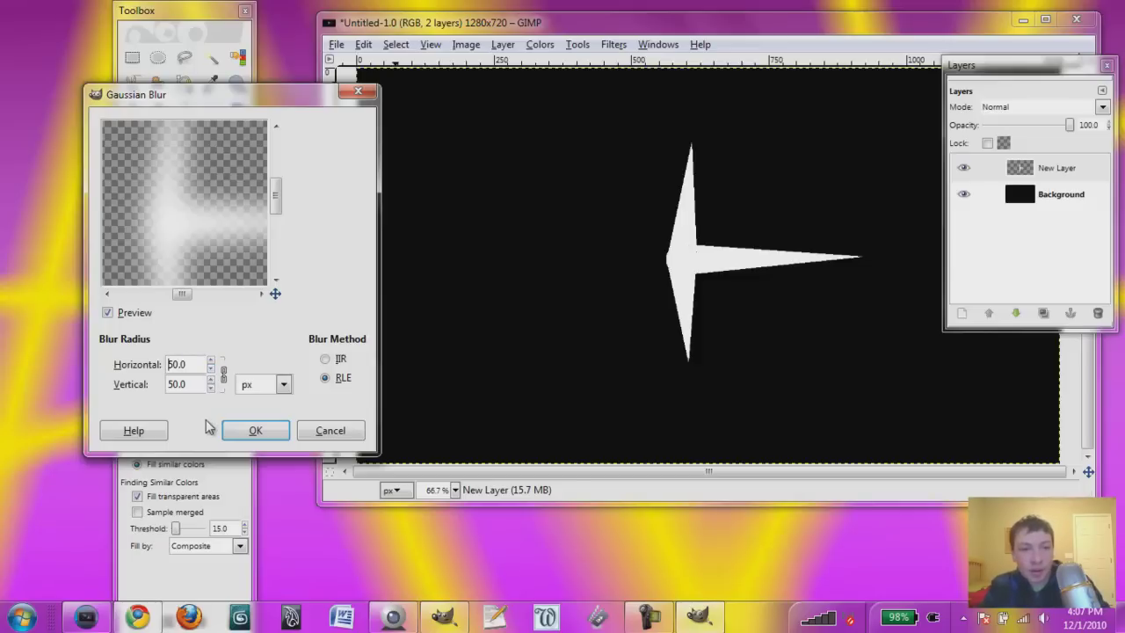
click(254, 431)
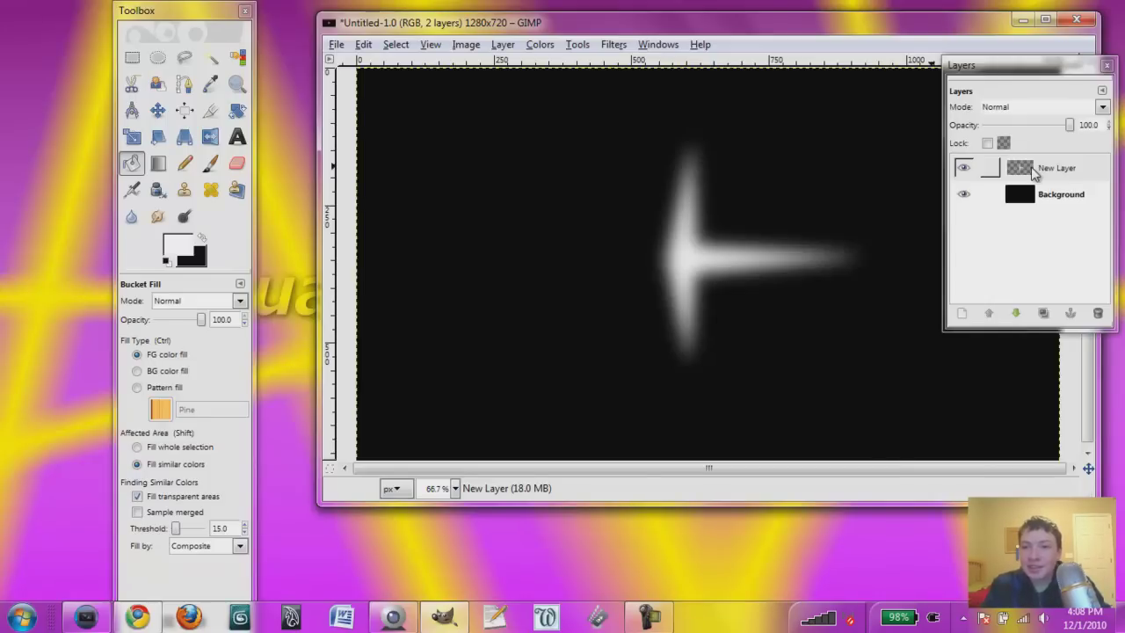
- Merge New Layer down into the Background layer
right_click(1033, 173)
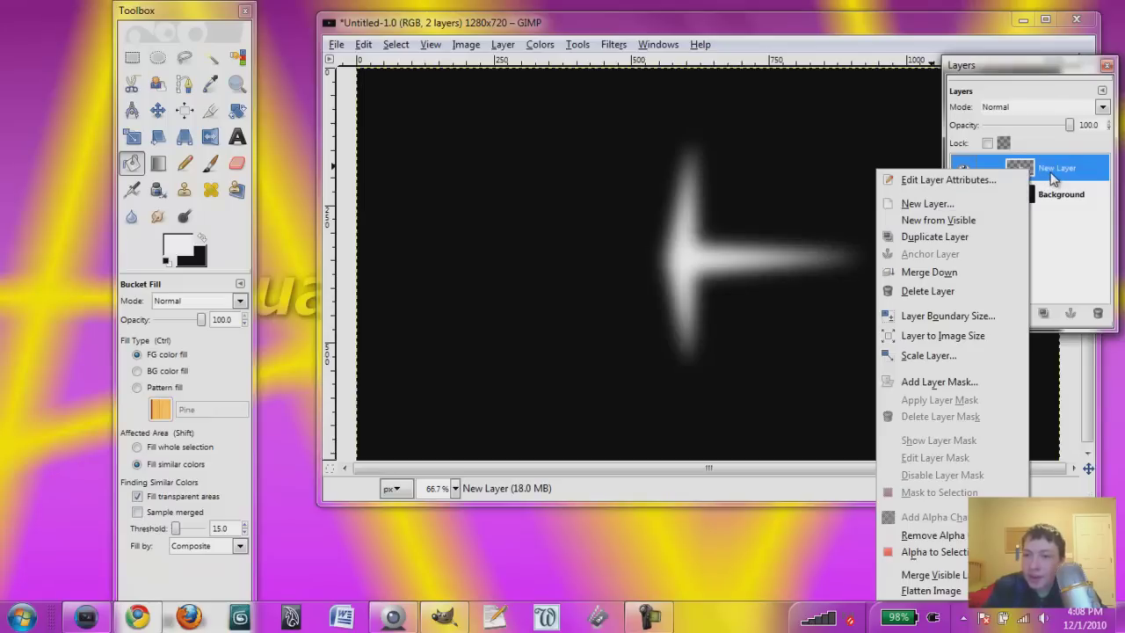
click(943, 280)
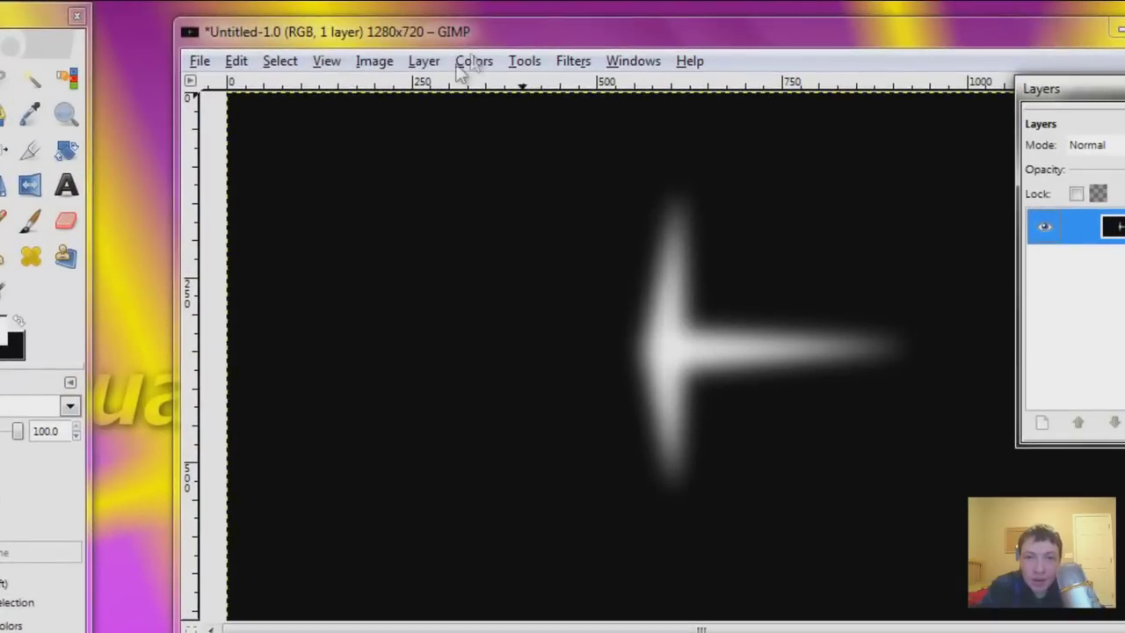
- Open Color Balance and load the Fire #1 preset
click(469, 61)
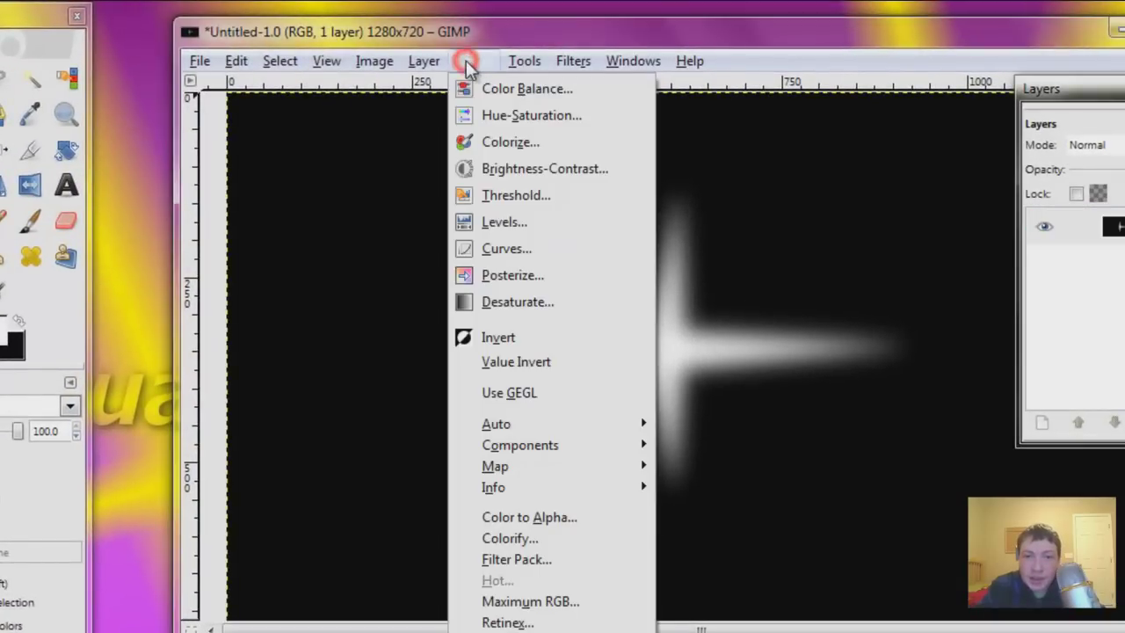
click(508, 89)
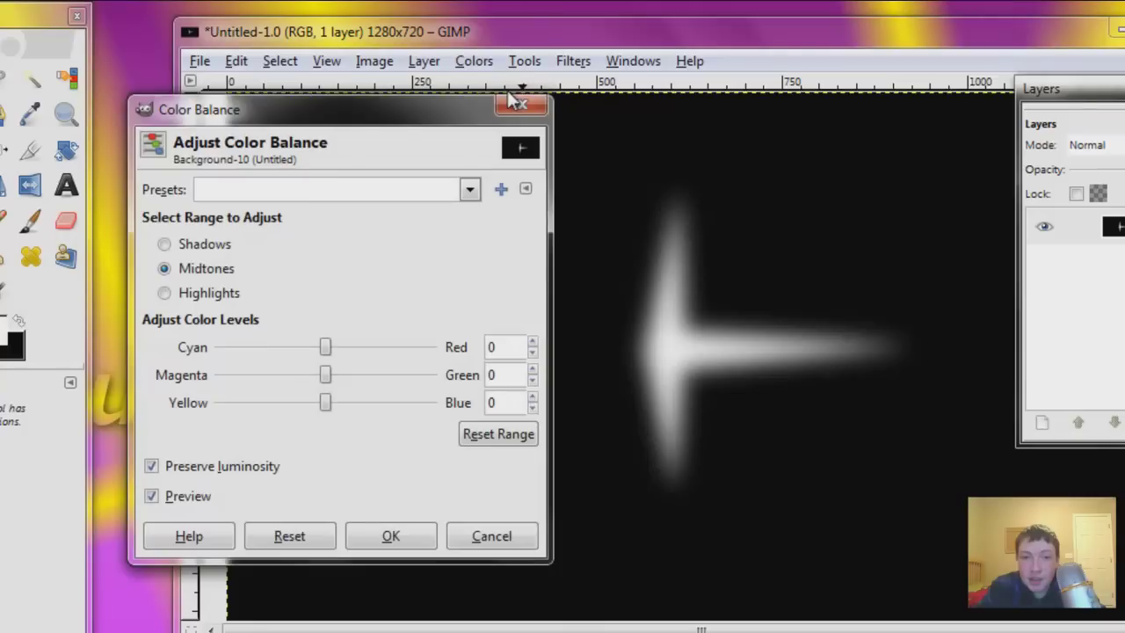
click(354, 189)
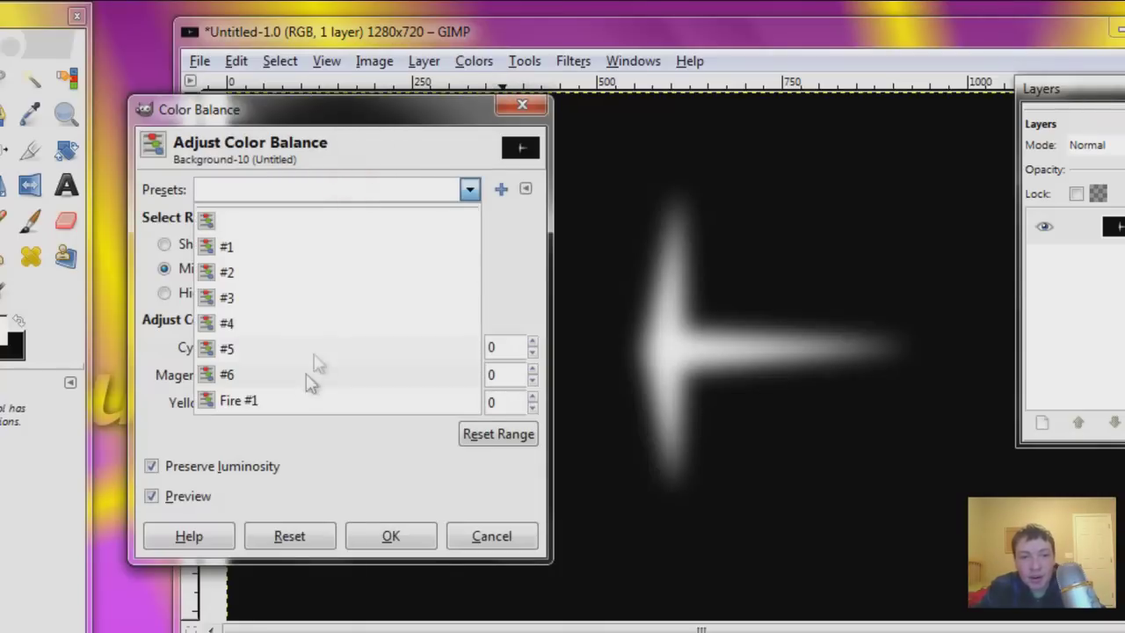
click(303, 401)
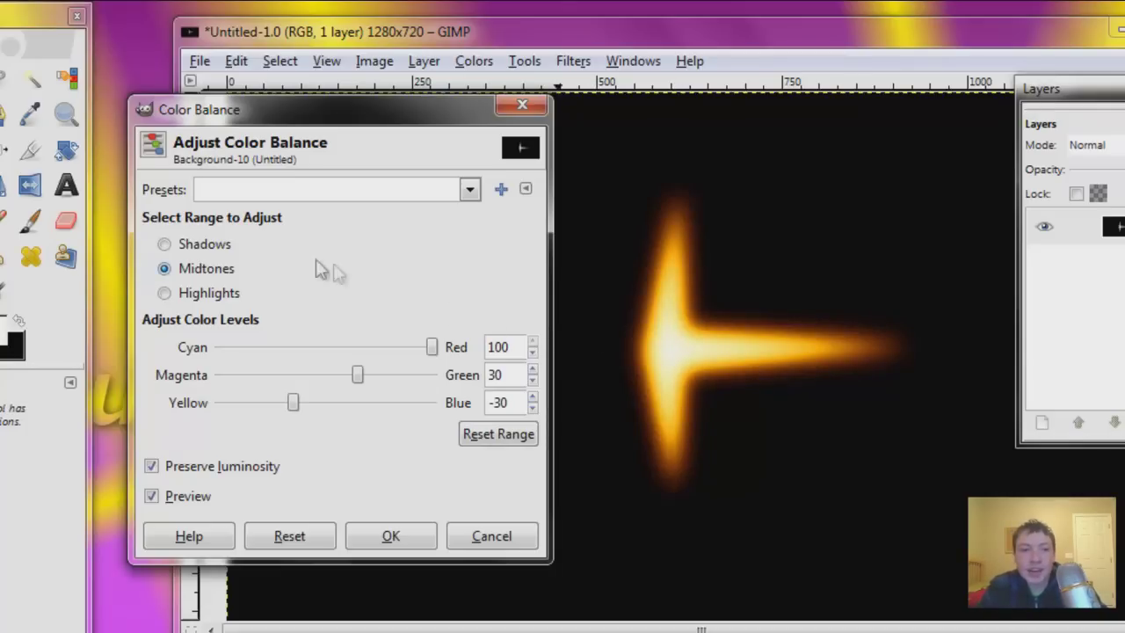
- Set highlights to Red 100, Green 0, Blue −100 and apply the colour balance
click(173, 245)
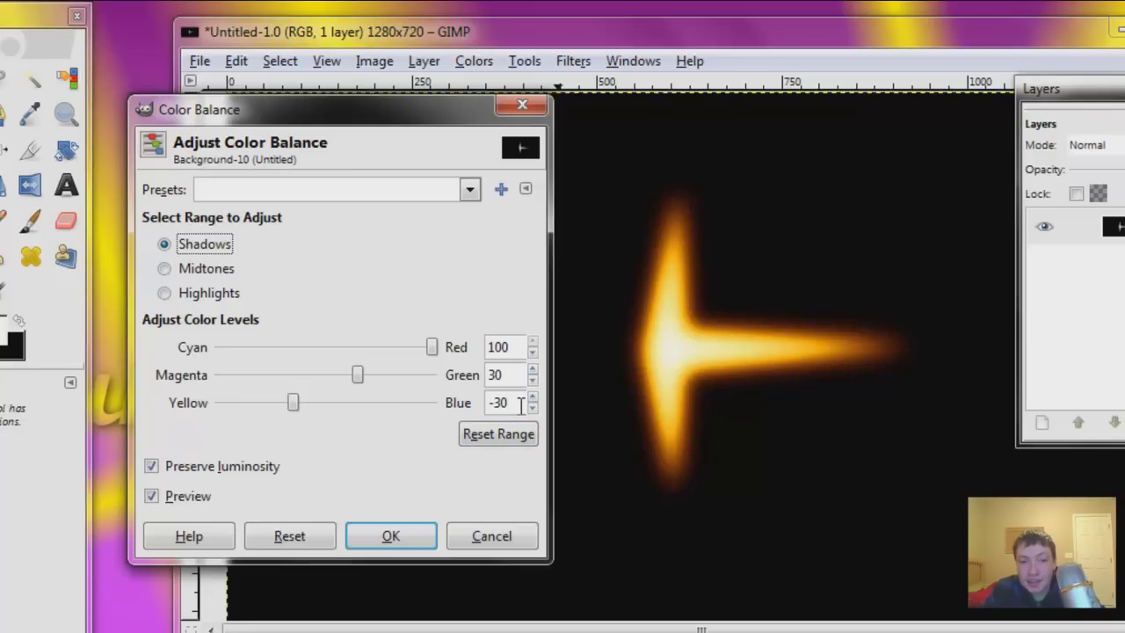
click(213, 269)
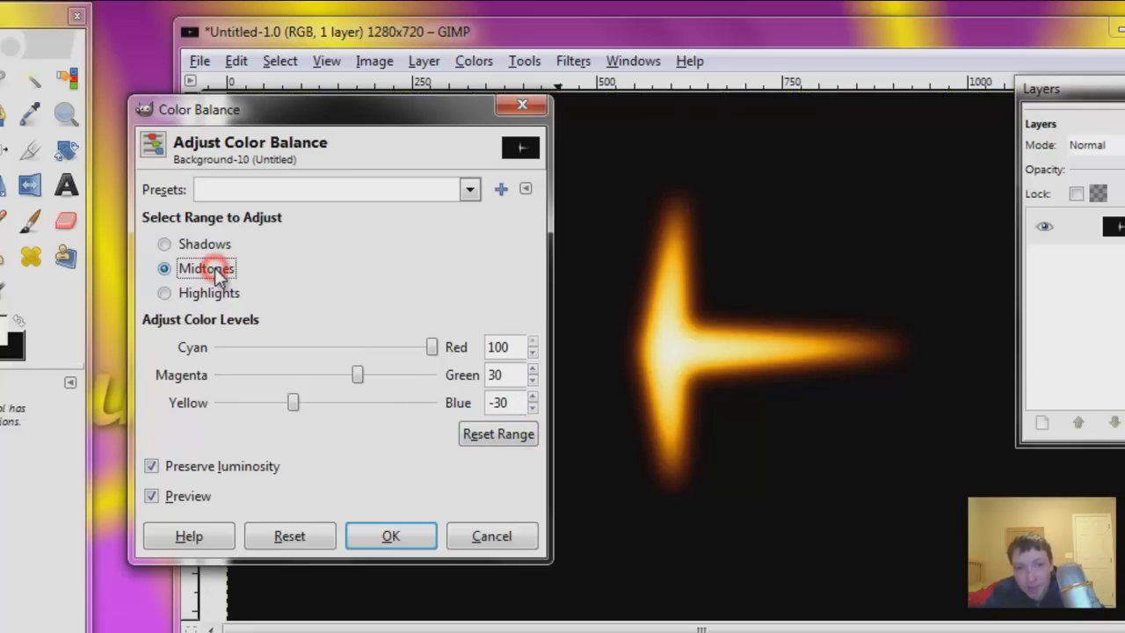
click(200, 244)
click(176, 268)
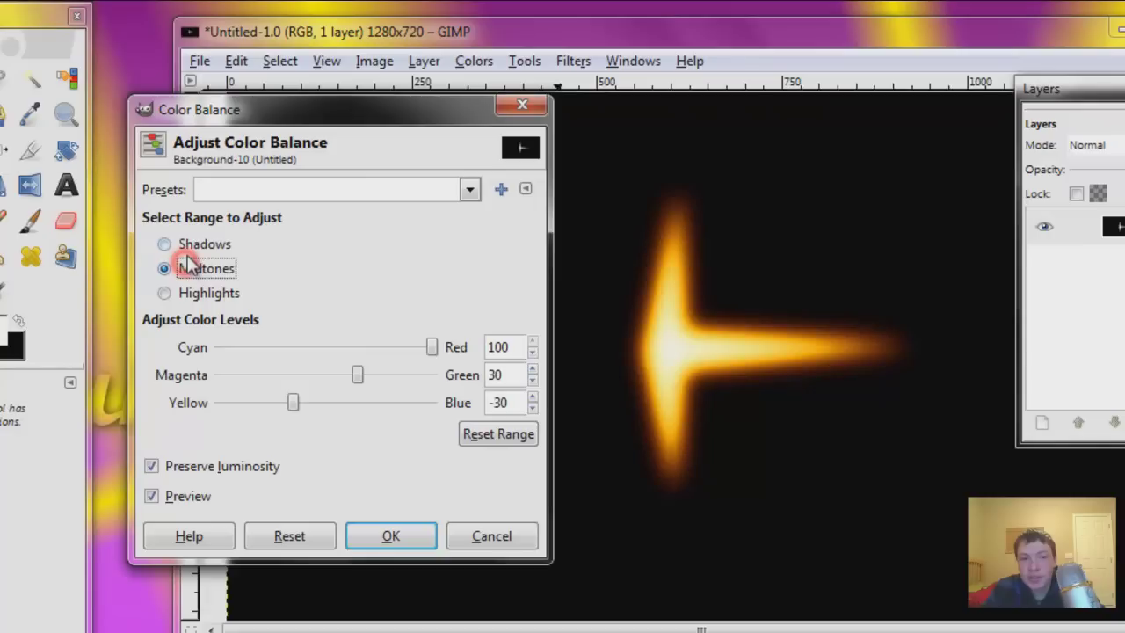
click(192, 247)
click(189, 268)
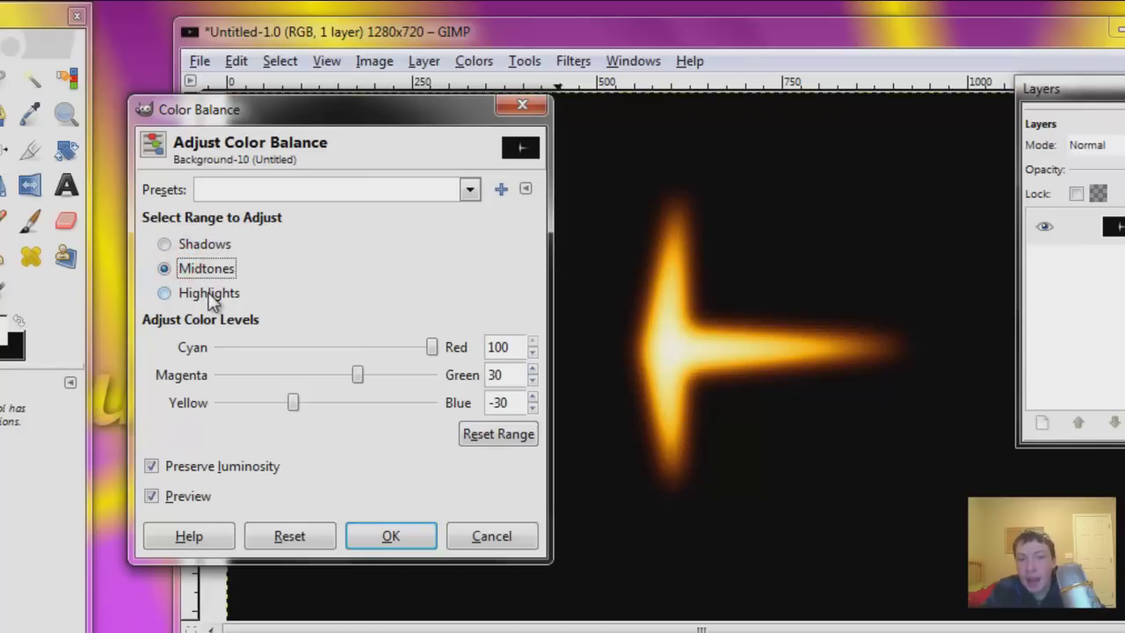
click(209, 294)
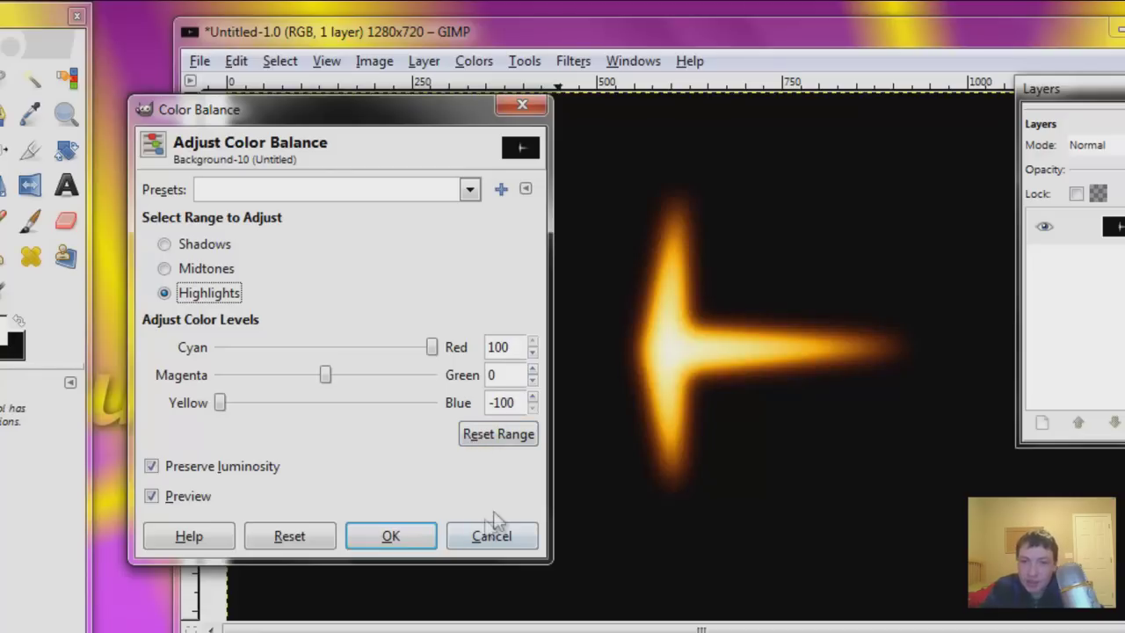
click(391, 535)
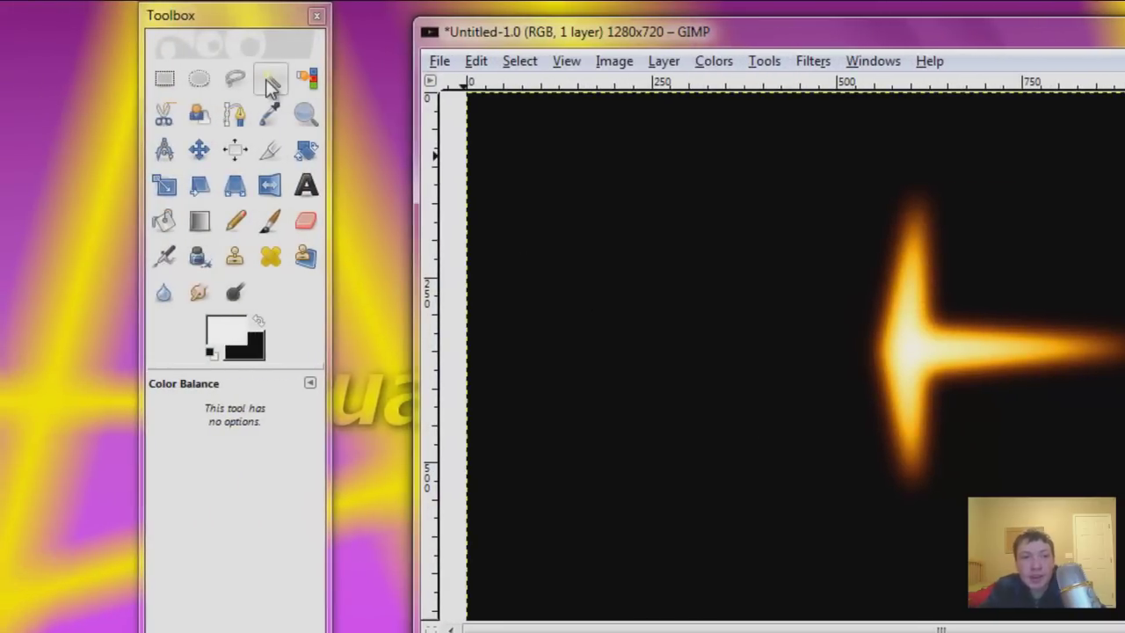
- Fuzzy-select and delete the black background, then select none
click(269, 79)
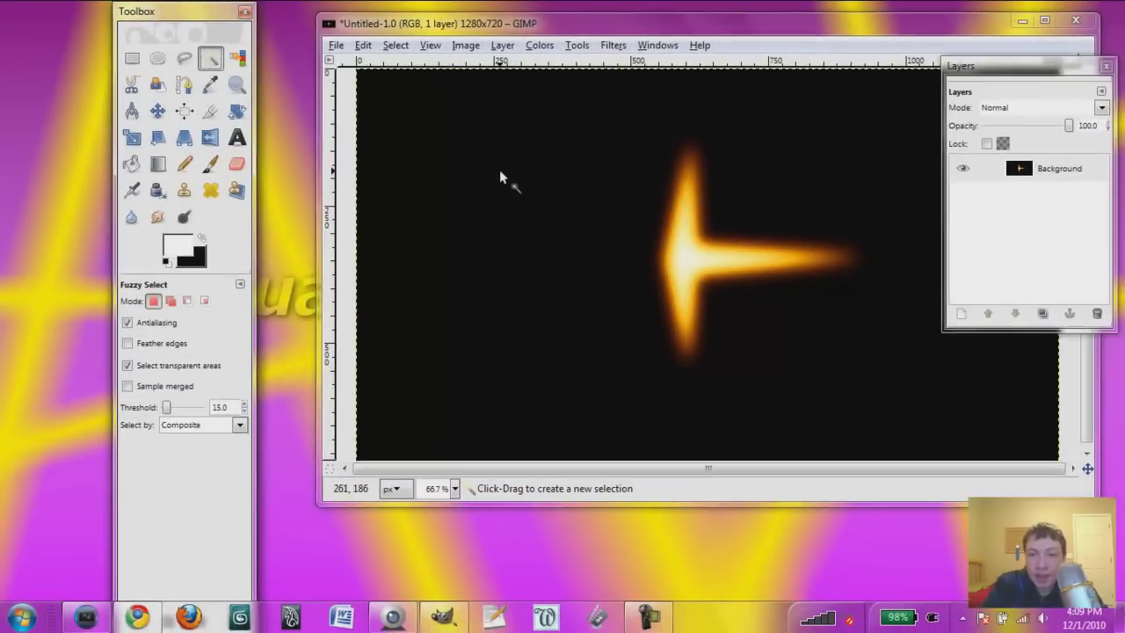
click(500, 172)
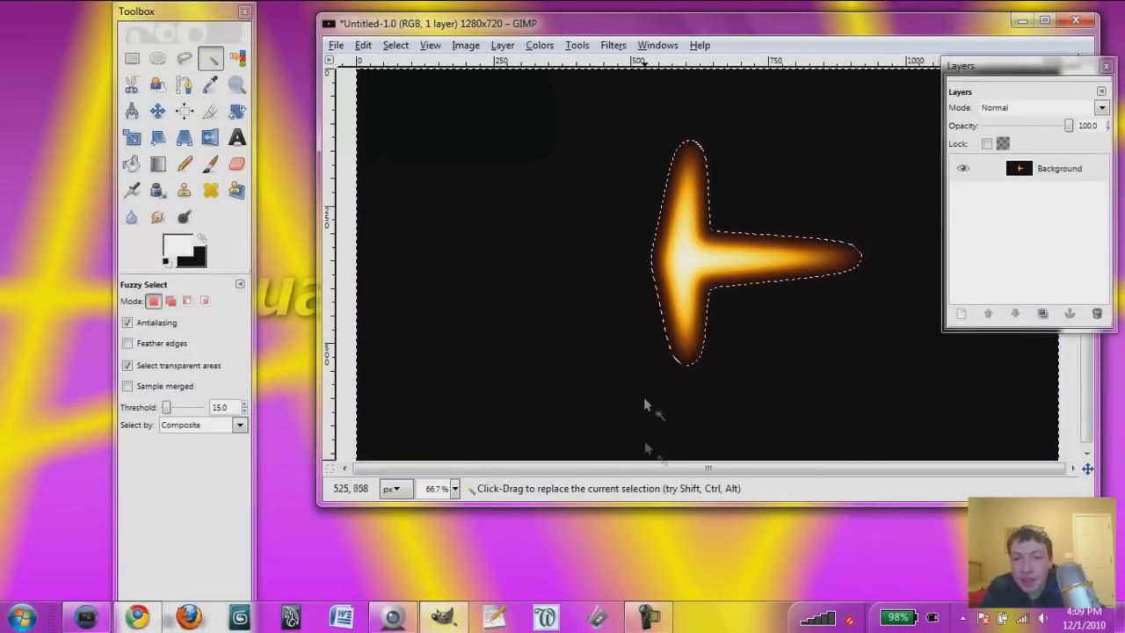
key(Delete)
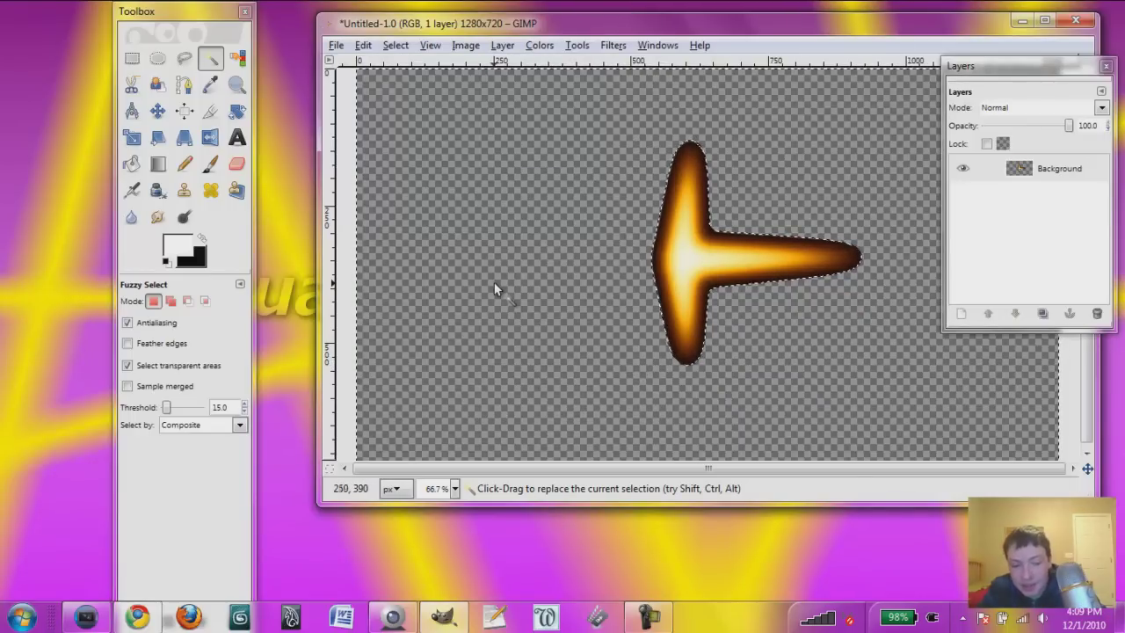
key(ctrl+shift)
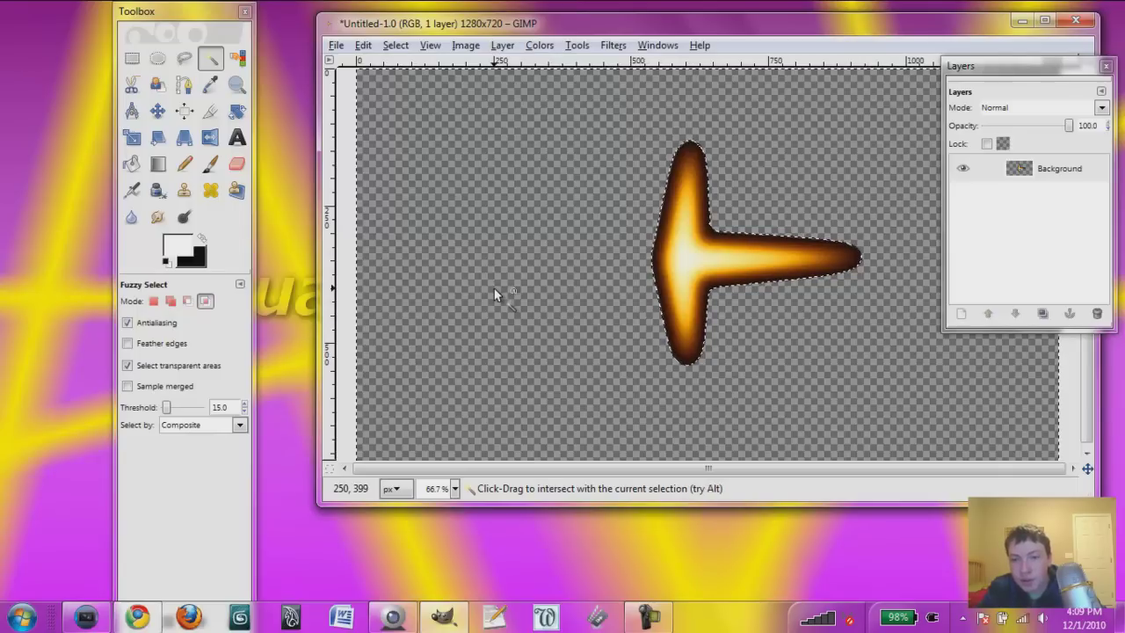
key(ctrl+shift+a)
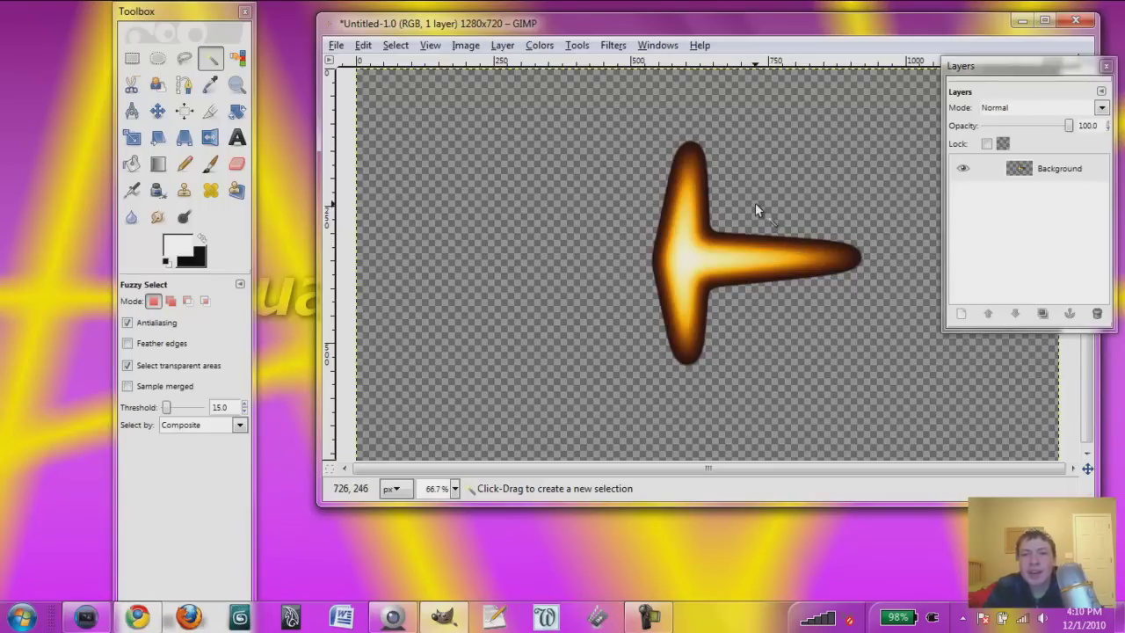
- Apply a Gaussian blur of about 34 px to soften the orange flare's edges
click(613, 44)
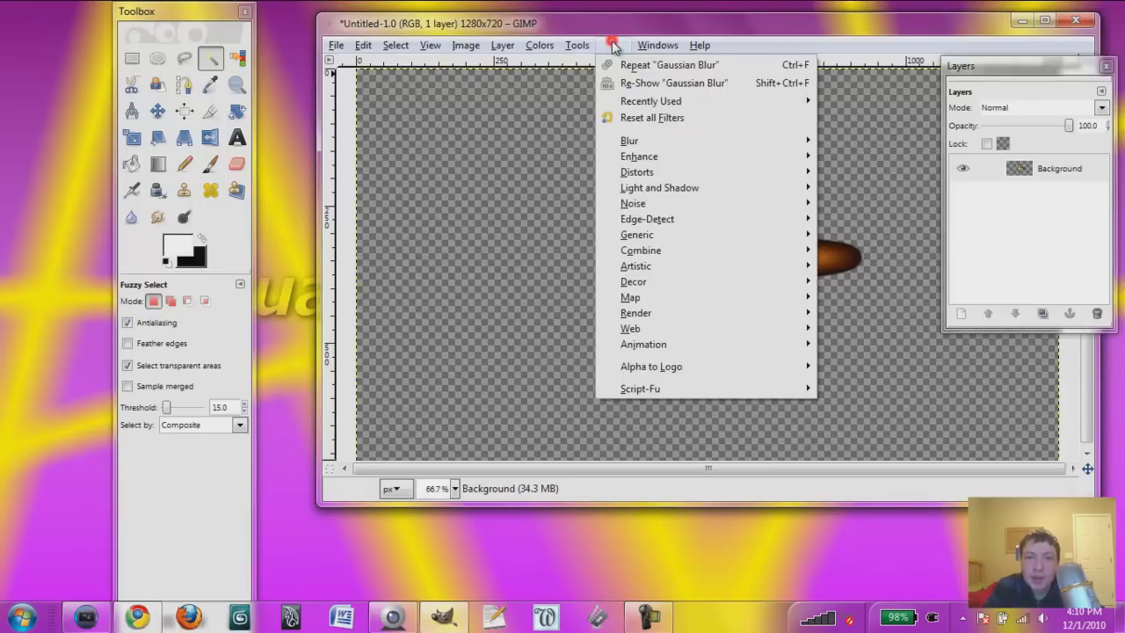
mouse_move(665, 142)
click(836, 158)
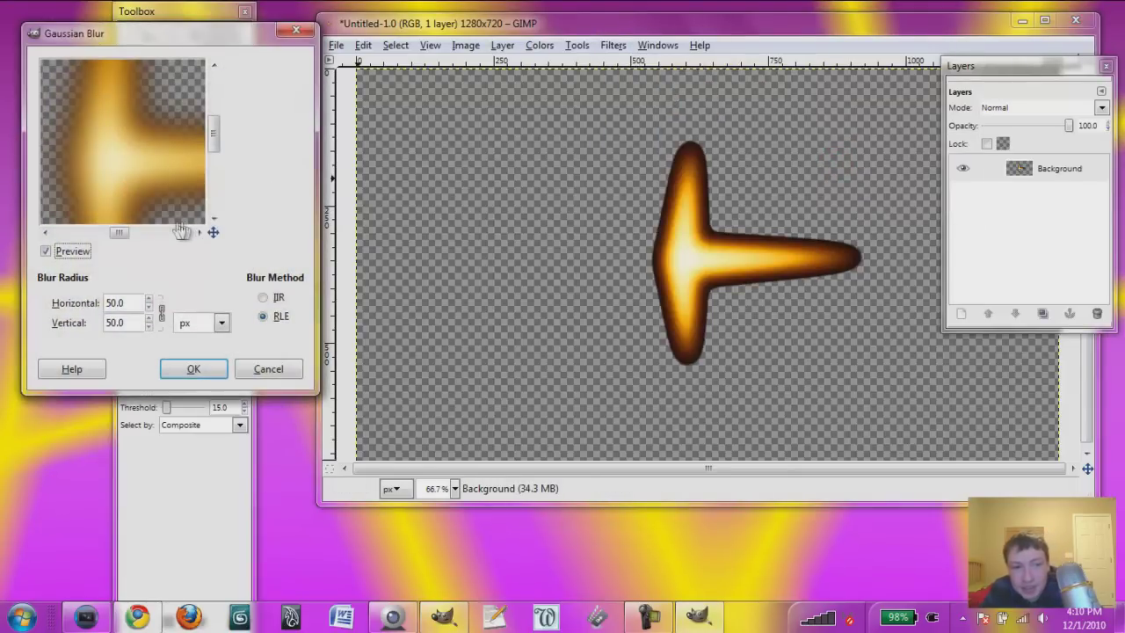
click(148, 327)
click(149, 327)
click(148, 327)
click(148, 326)
click(149, 327)
click(150, 327)
click(149, 327)
click(150, 327)
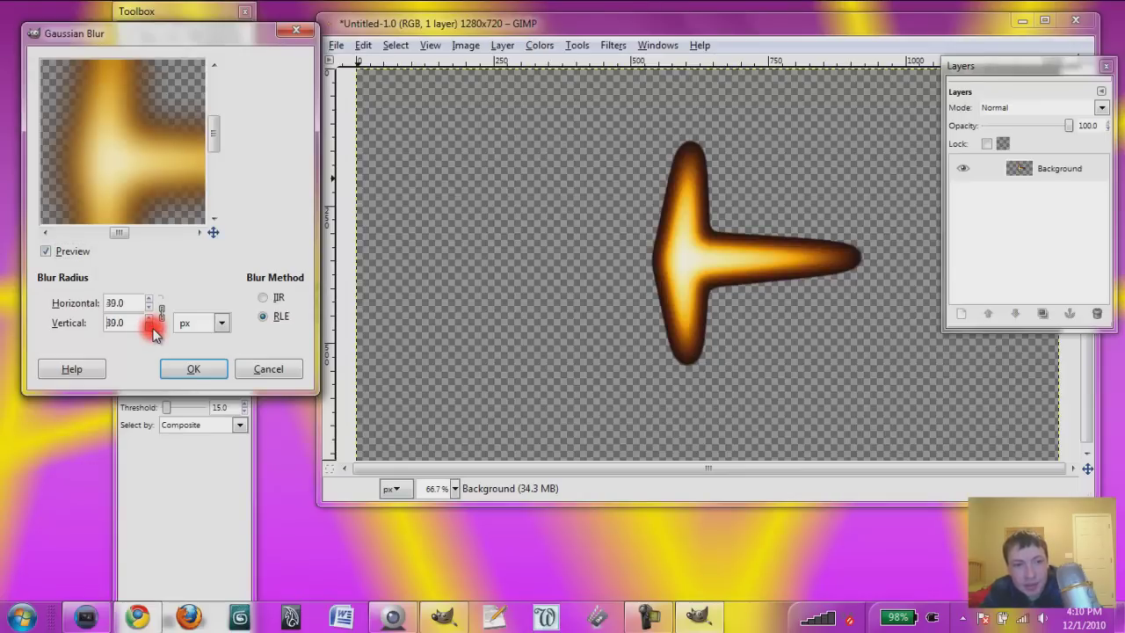
click(149, 327)
click(149, 327)
click(149, 327)
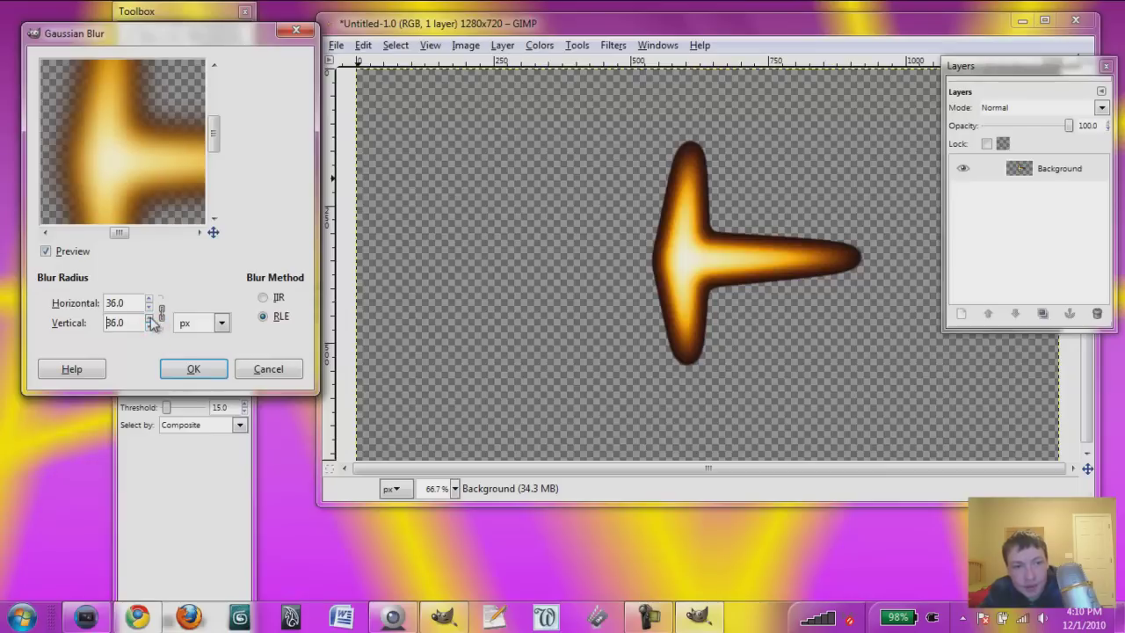
click(149, 318)
click(149, 327)
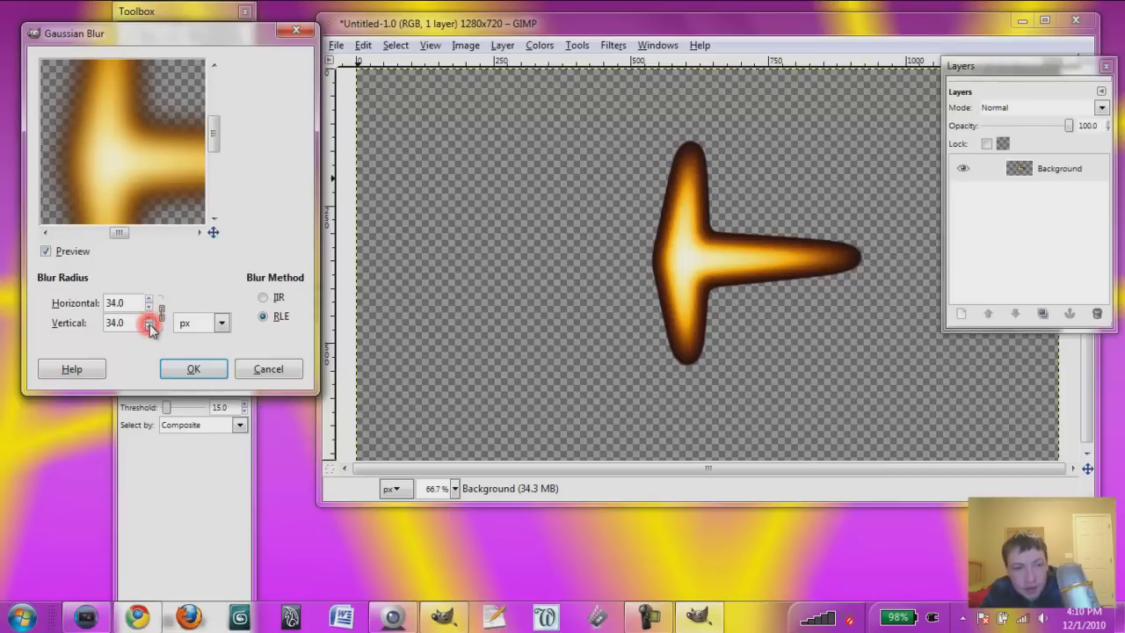
click(194, 369)
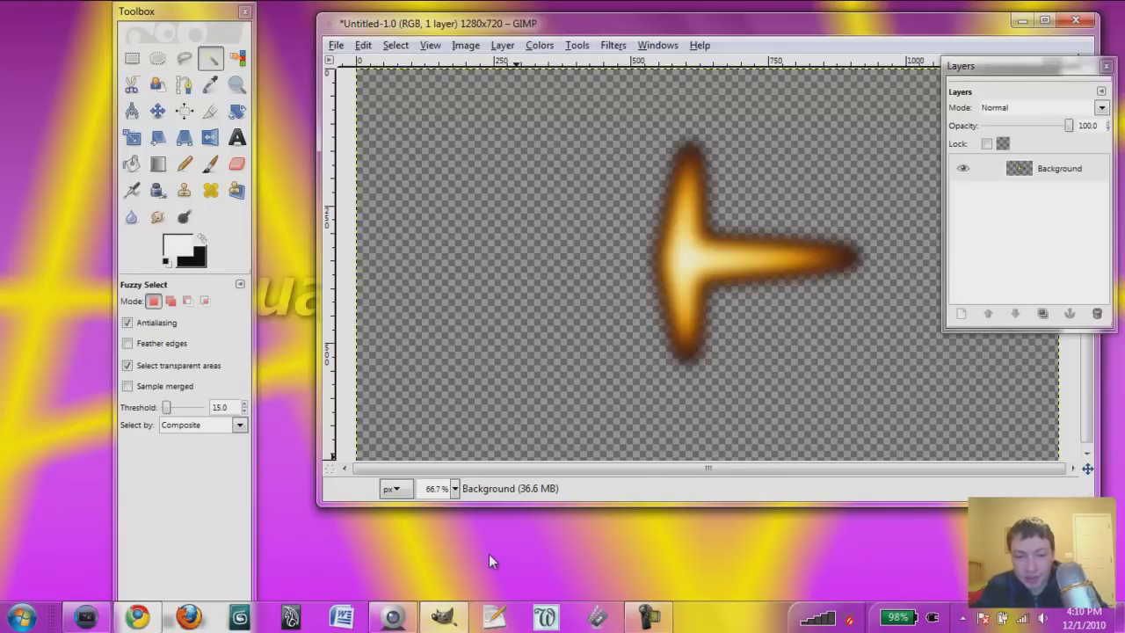
- Back in Vegas, delete the small stray event on track 1 and play the video
click(85, 618)
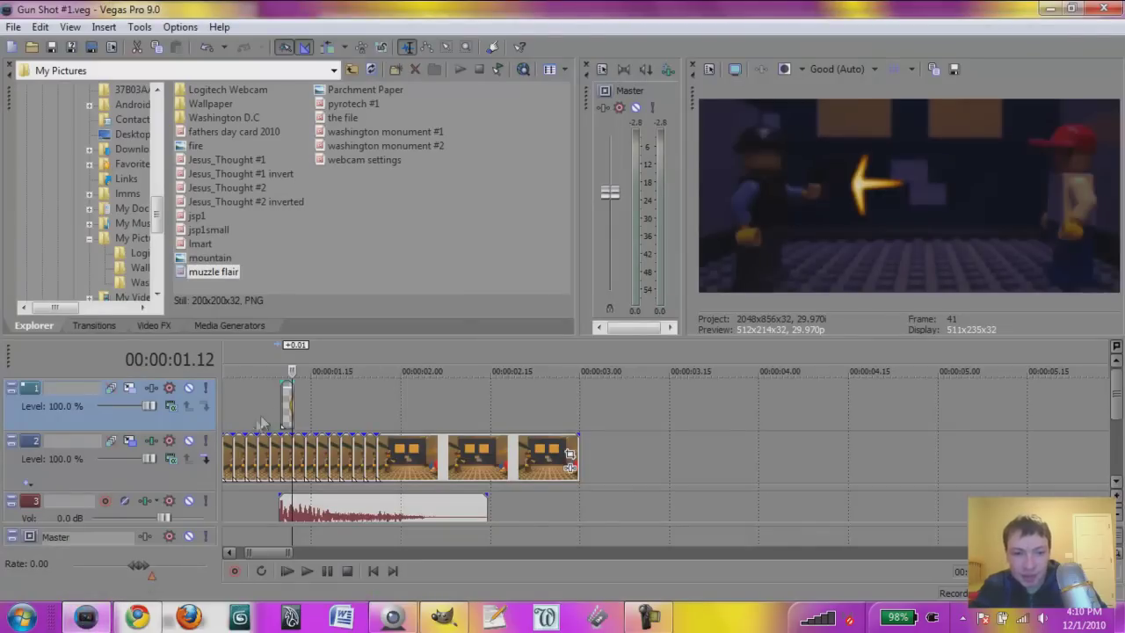
key(Delete)
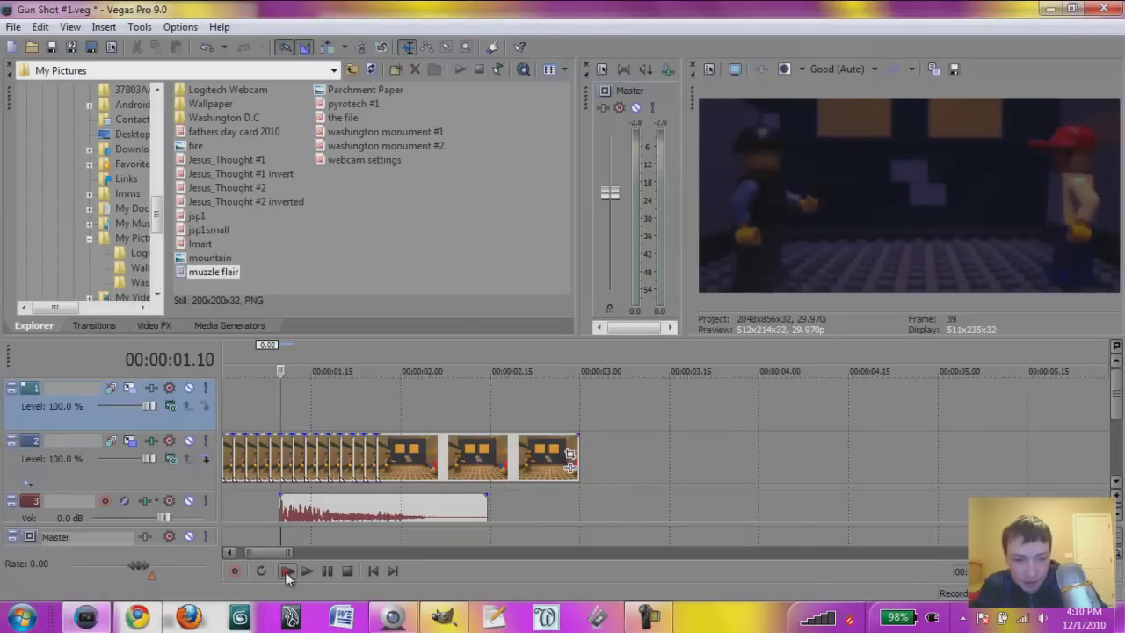
click(285, 571)
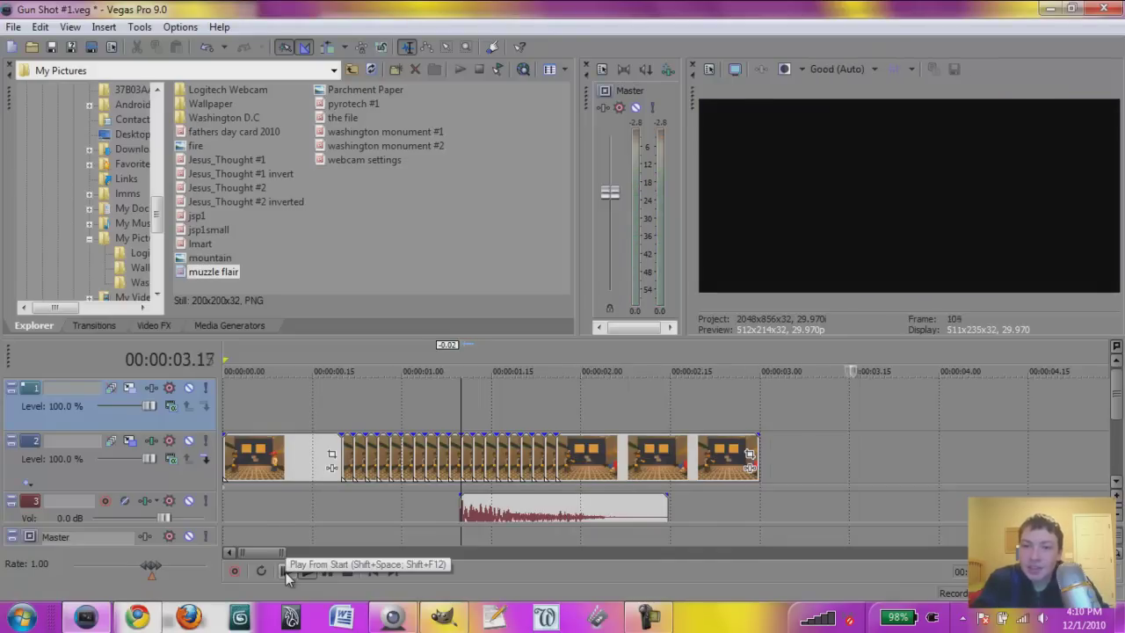
key(space)
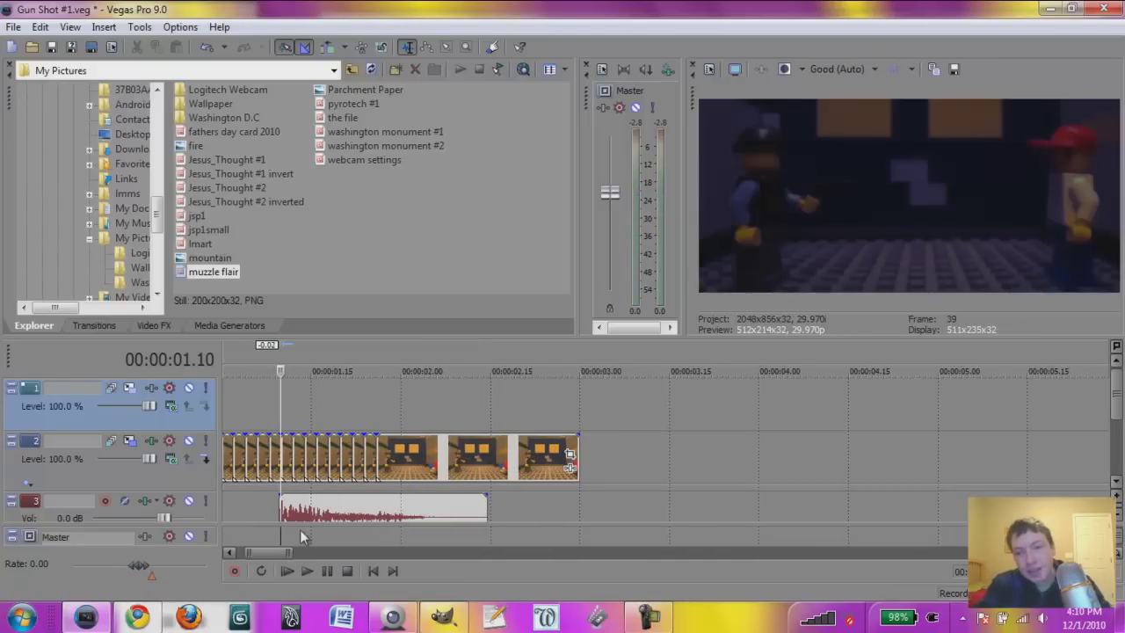
- Step back one frame to the gunshot and drop muzzle flair.png onto track 1 there
click(286, 572)
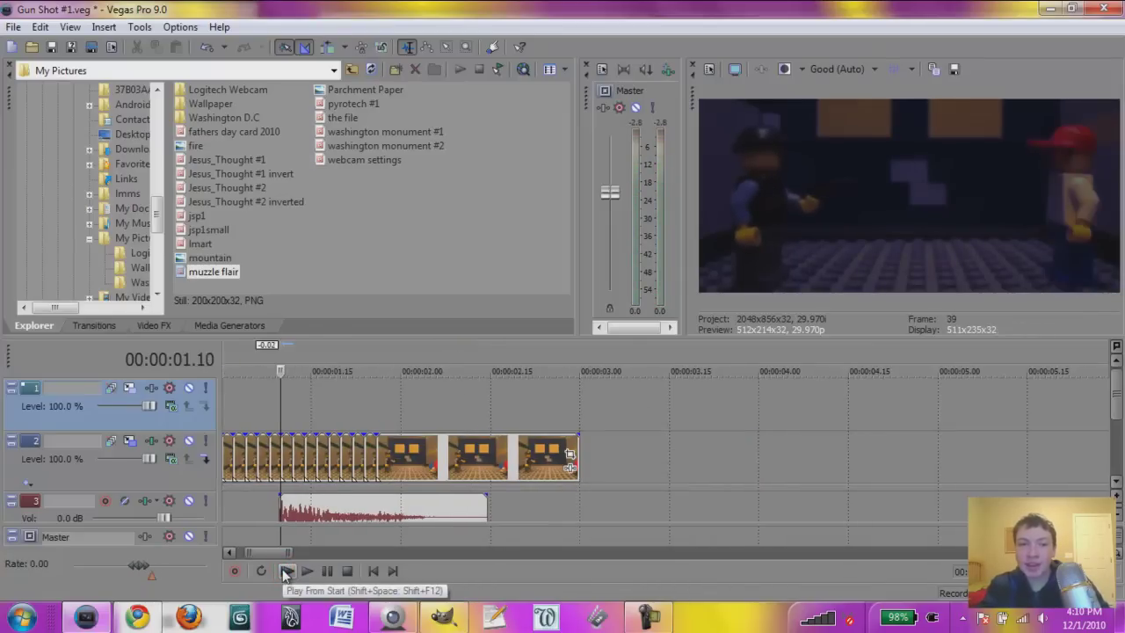
click(275, 484)
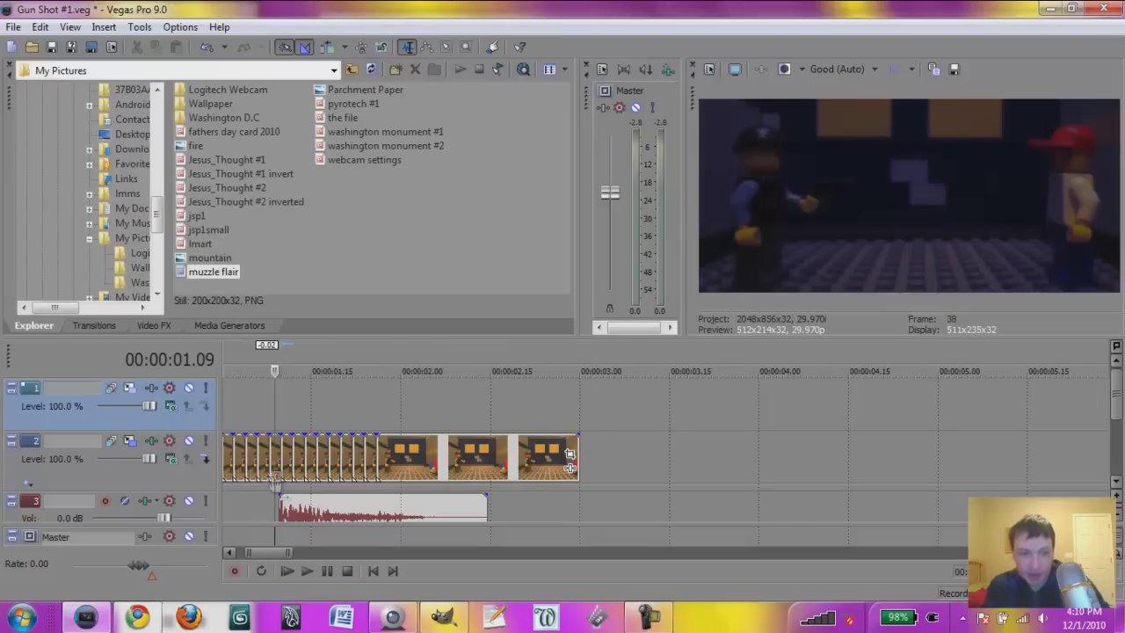
drag(212, 271, 282, 418)
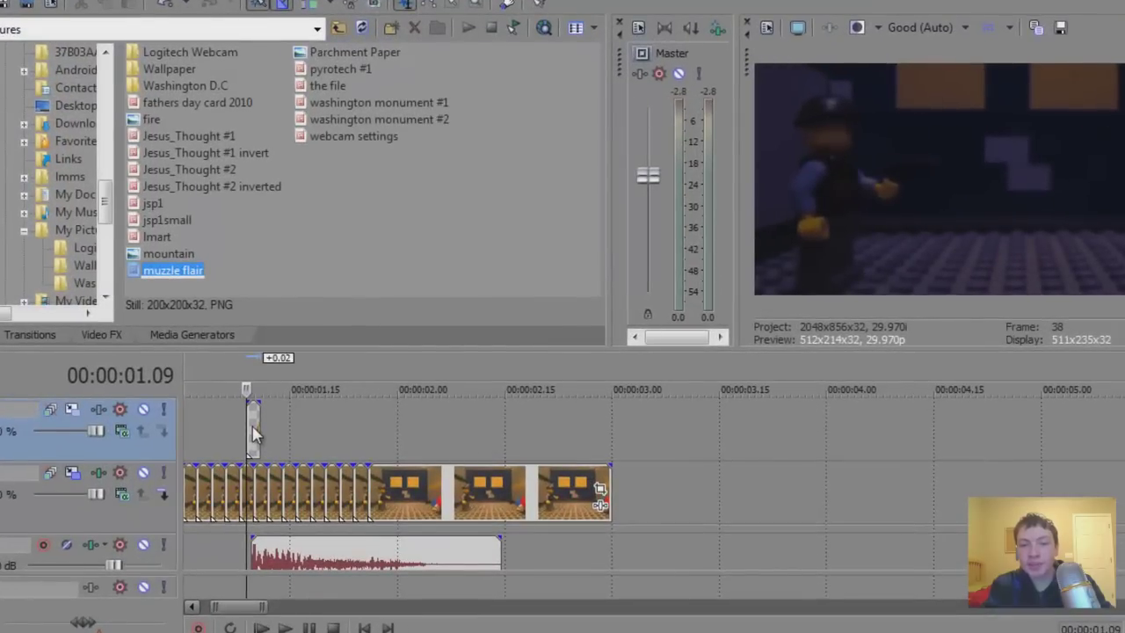
- Open Video Event Pan/Crop for the muzzle flair event and preview the flare over the scene
right_click(279, 406)
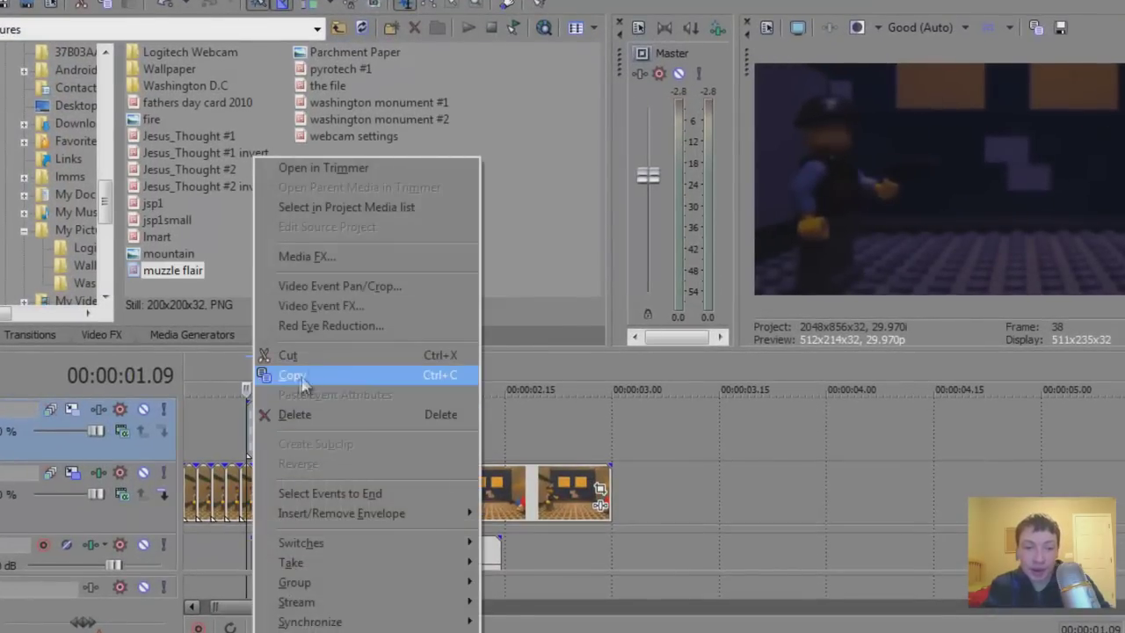
click(356, 289)
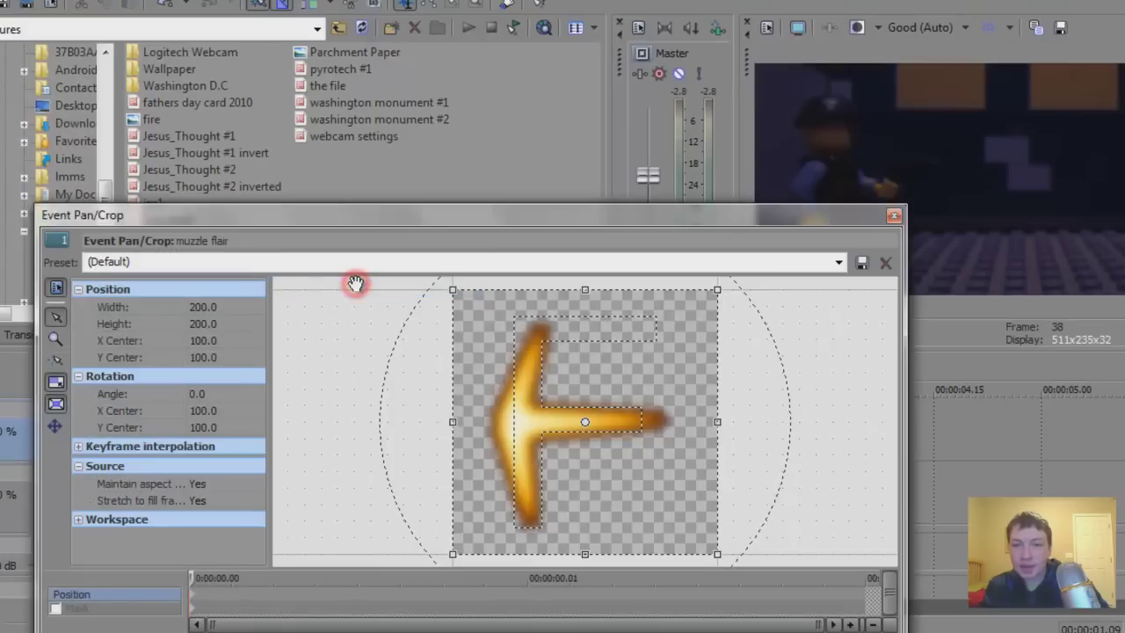
drag(541, 393, 633, 393)
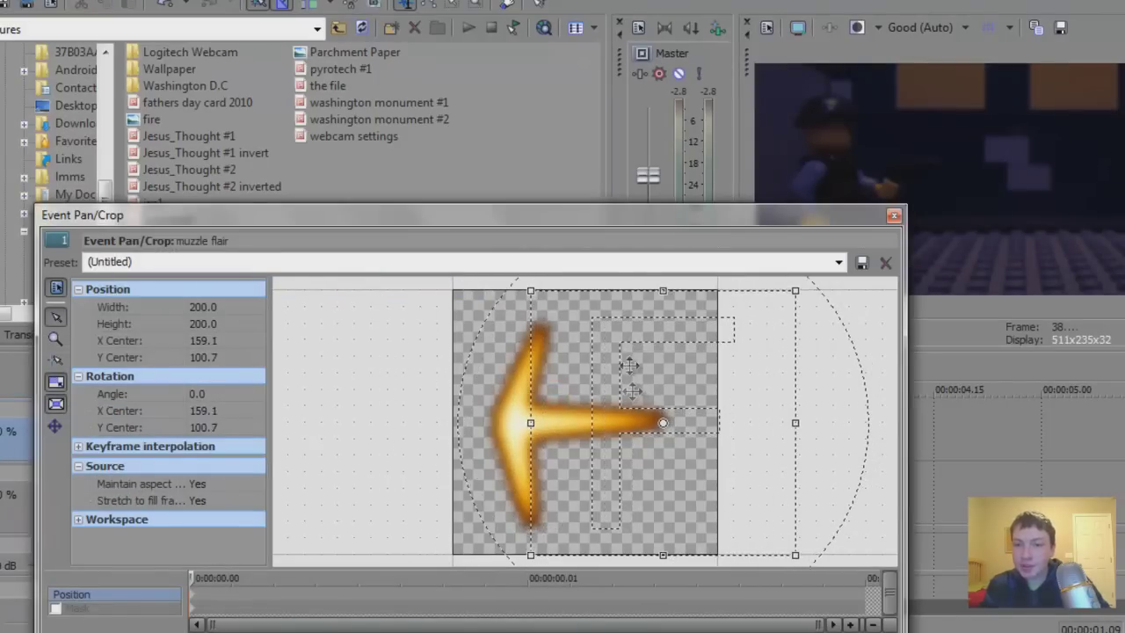
drag(627, 221, 1067, 262)
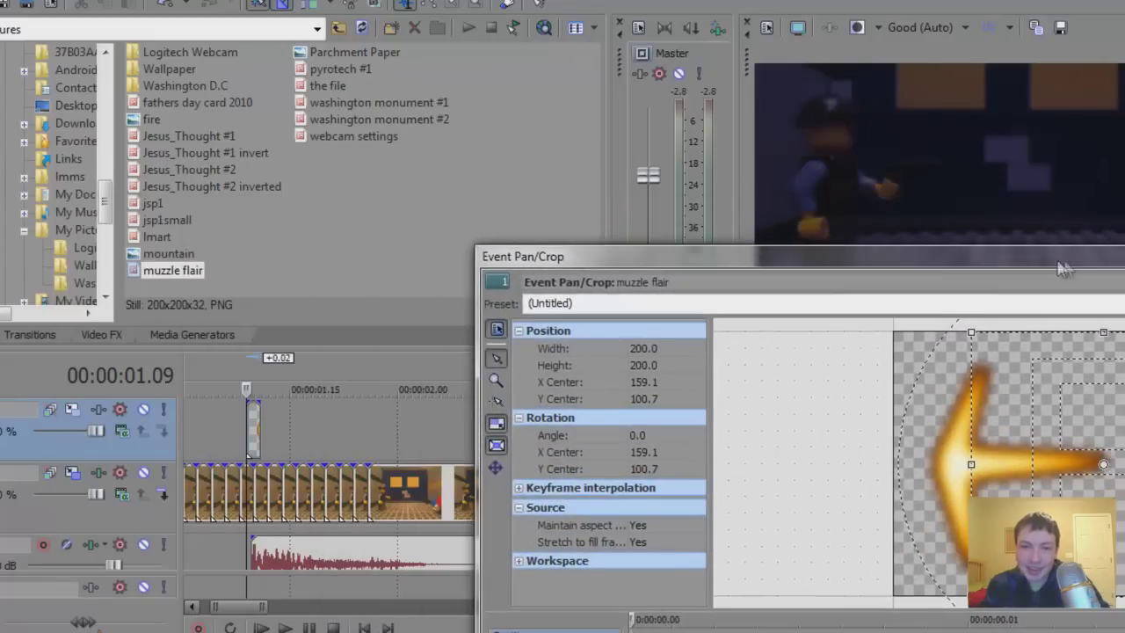
click(253, 419)
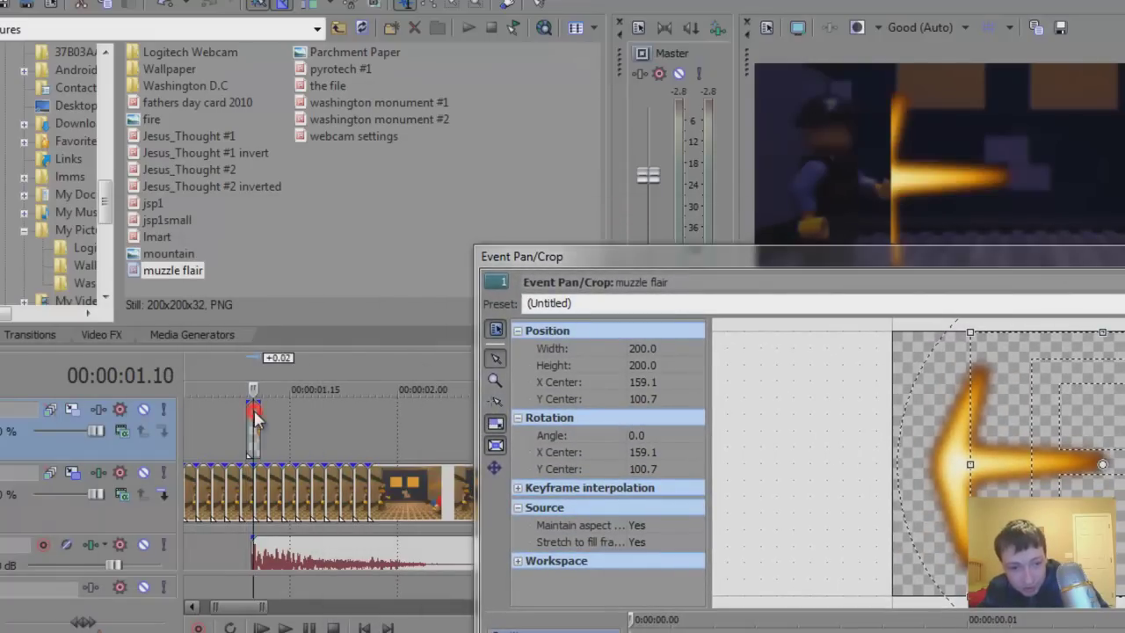
- Shift the flare's 200 × 200 crop framing sideways, keeping the Pan/Crop window beside the preview
drag(622, 261, 433, 196)
drag(851, 380, 713, 382)
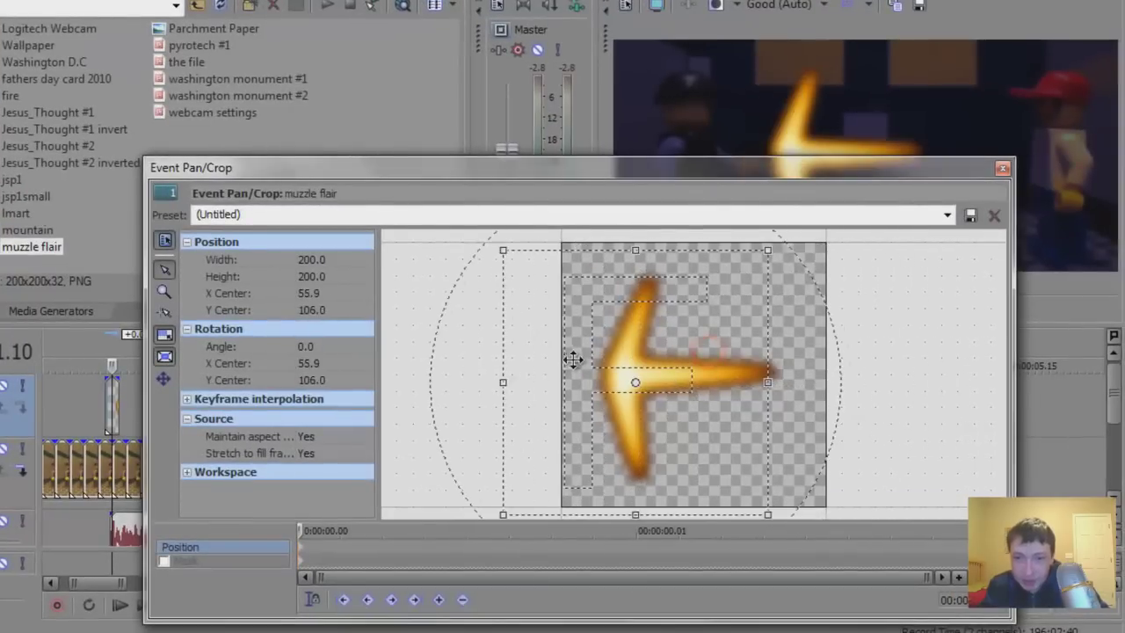
drag(572, 359, 626, 355)
drag(607, 168, 174, 141)
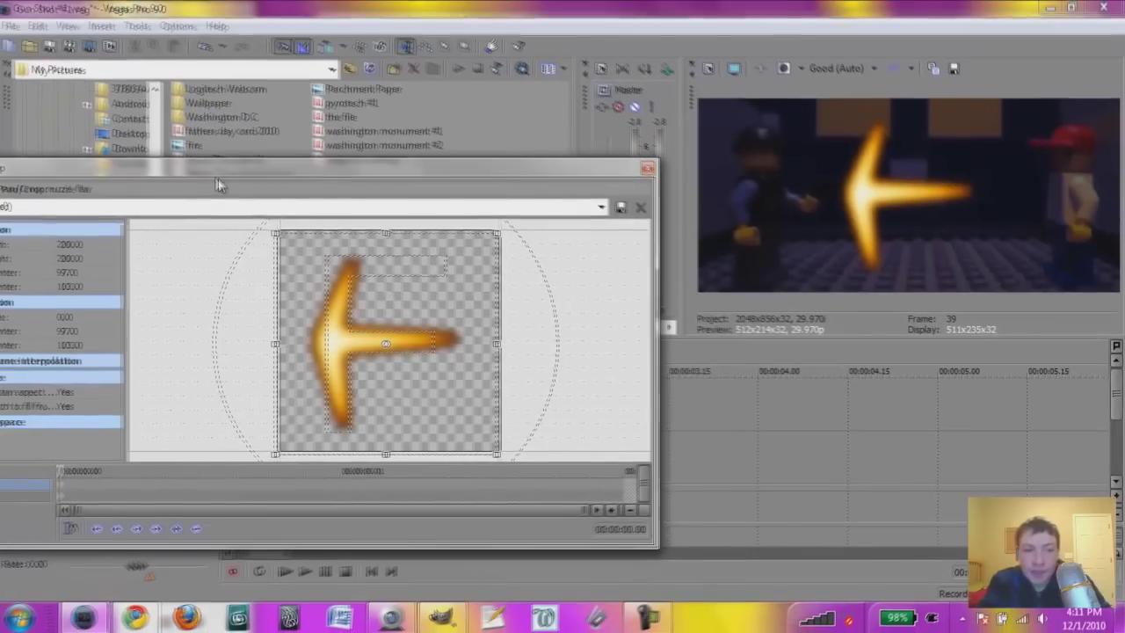
drag(38, 131, 192, 133)
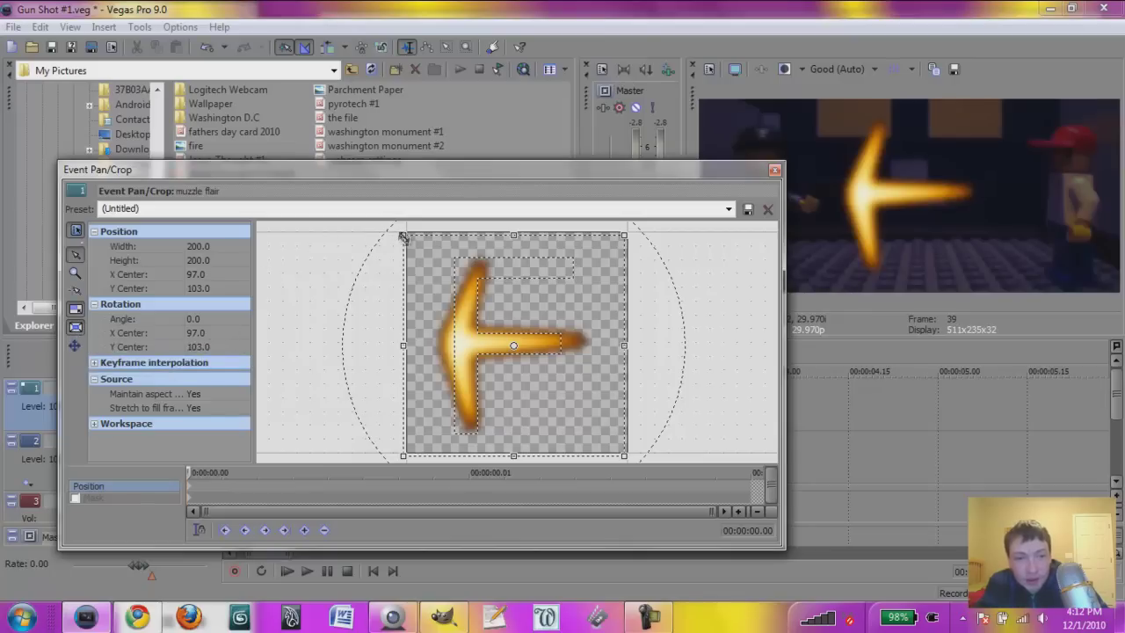
- Widen the crop frame to about 460.4 so the flare shrinks, place it at the gunman's hand, and close
drag(402, 236, 269, 122)
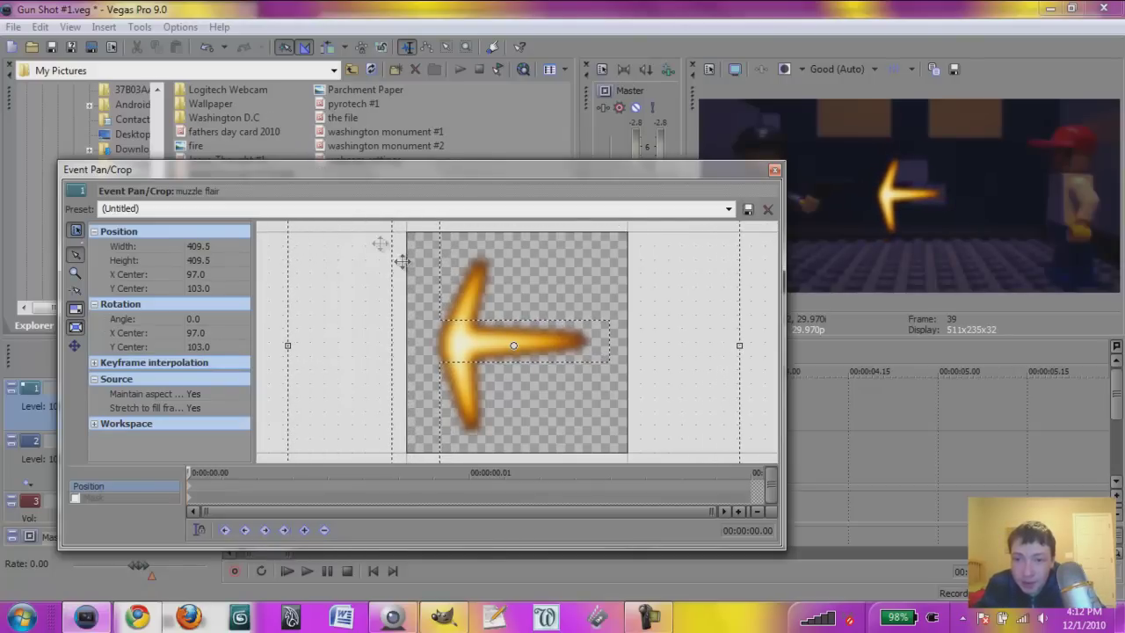
drag(441, 303, 492, 327)
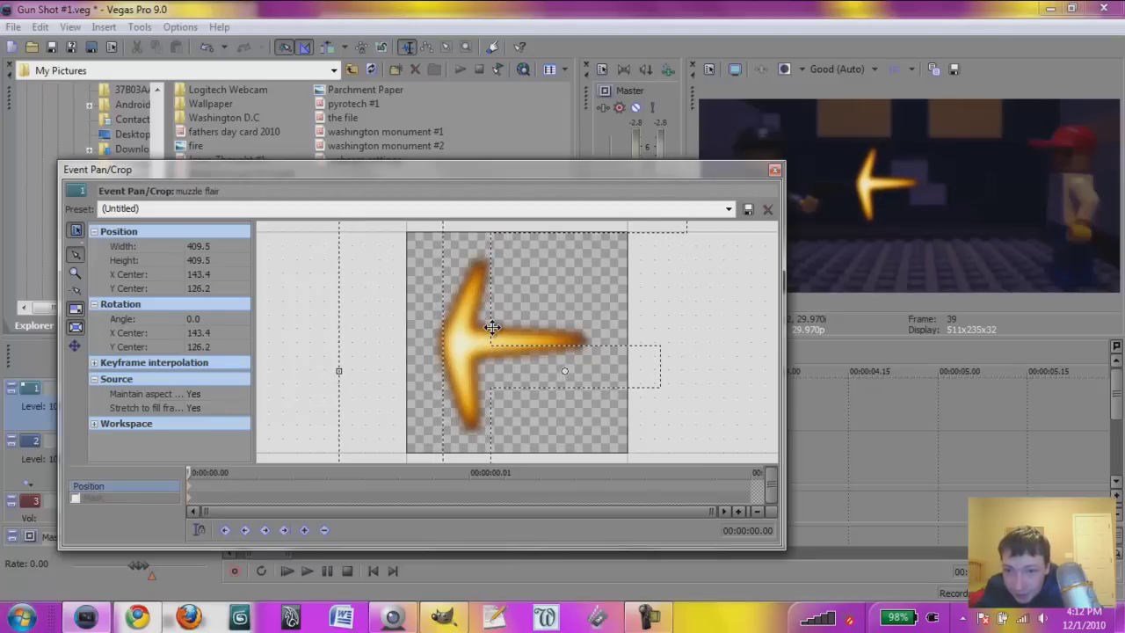
drag(338, 372, 311, 371)
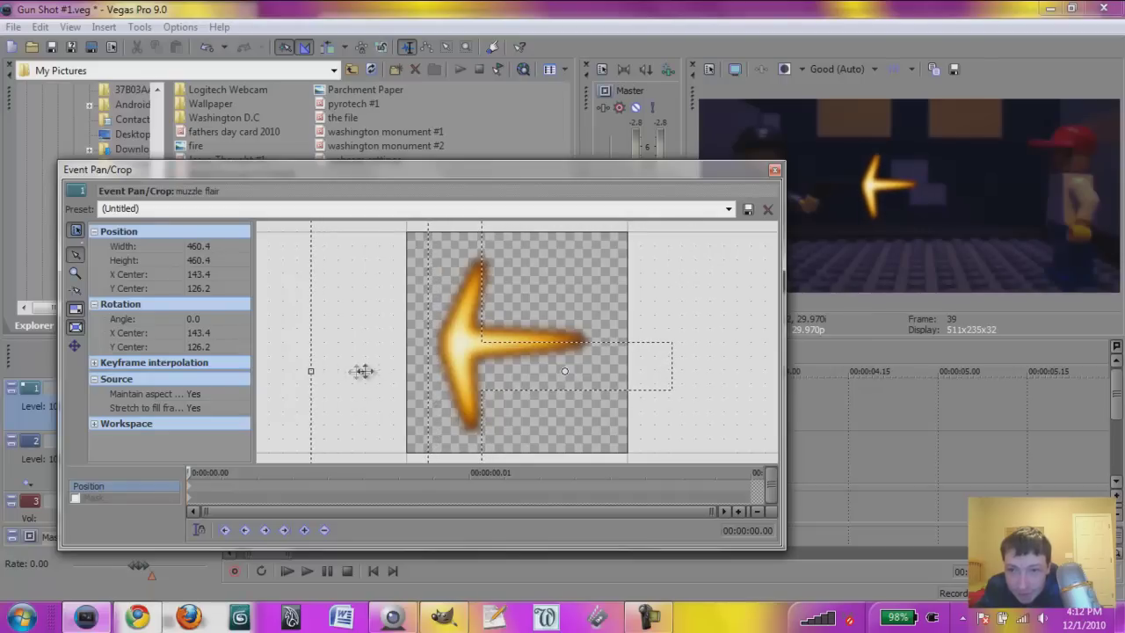
drag(427, 370, 448, 371)
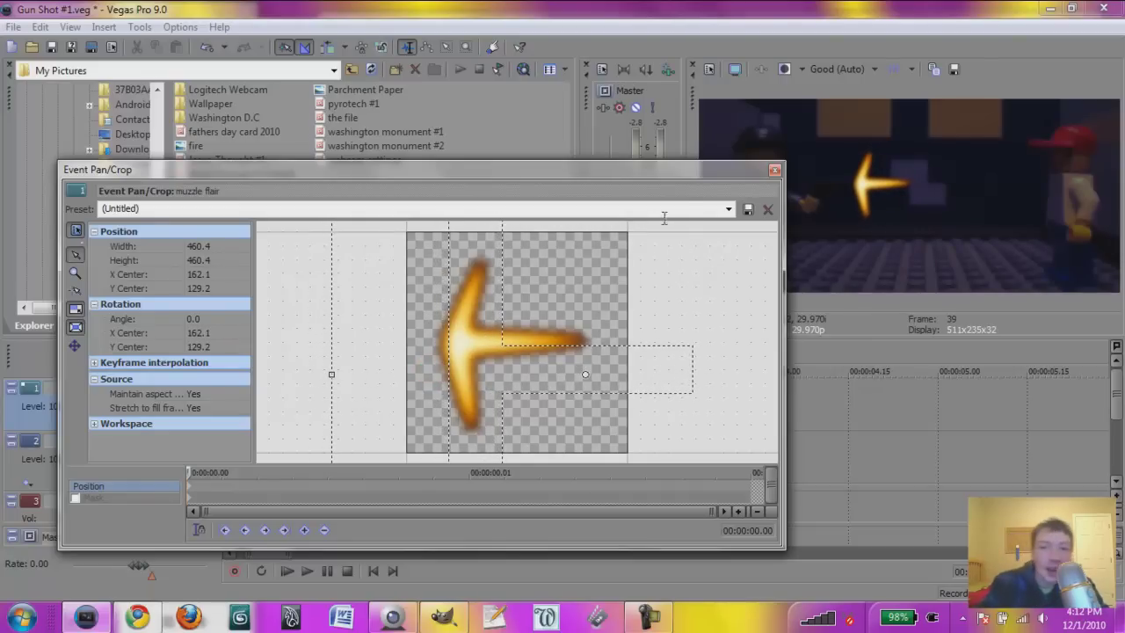
click(774, 170)
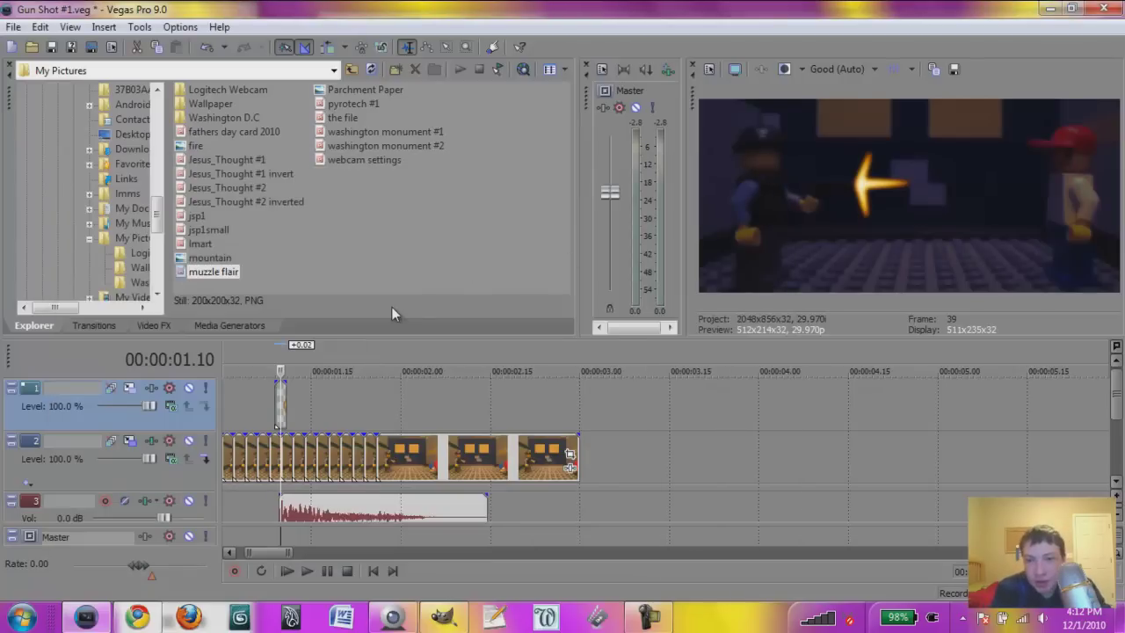
- Move the muzzle flair event one frame later and verify the flash appears at frame 40, not 39
key(Left)
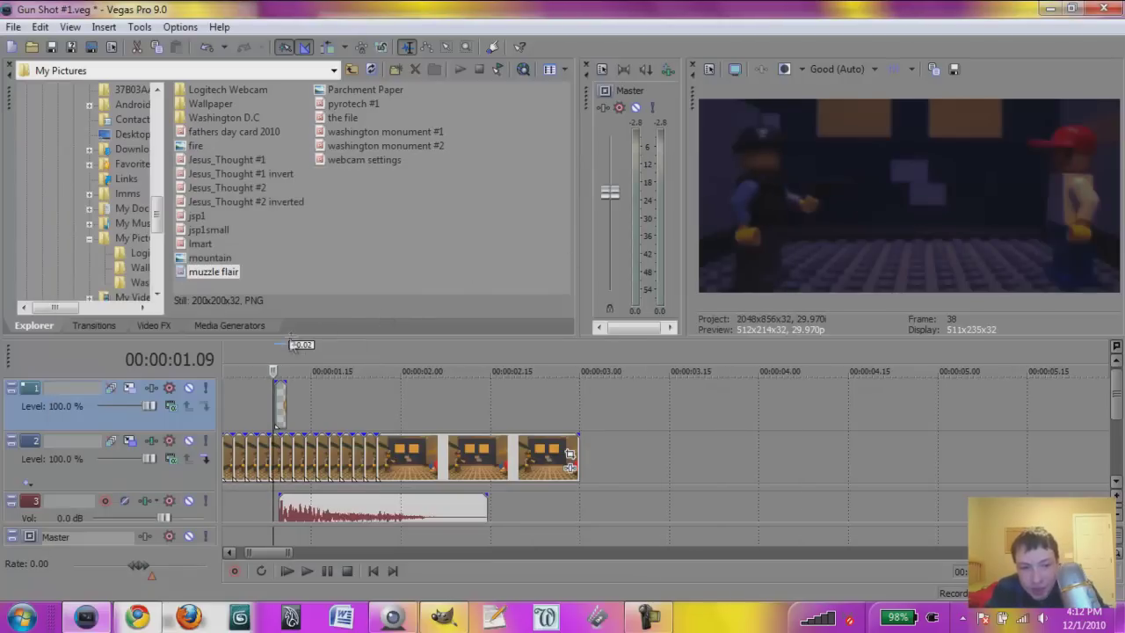
drag(281, 407, 290, 410)
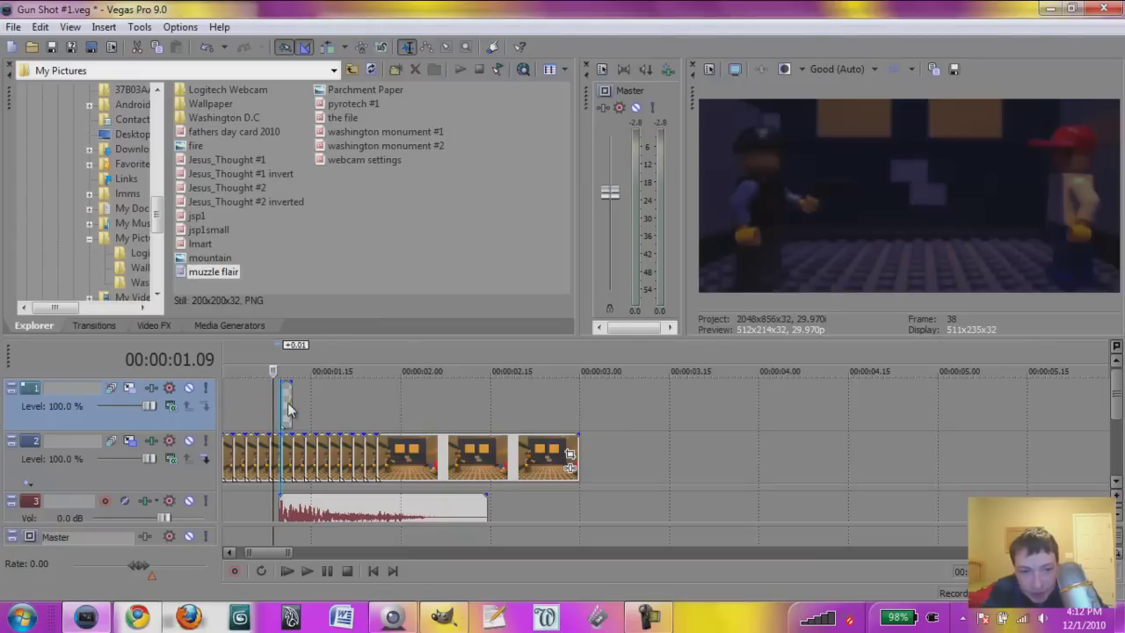
key(Right)
key(Right)
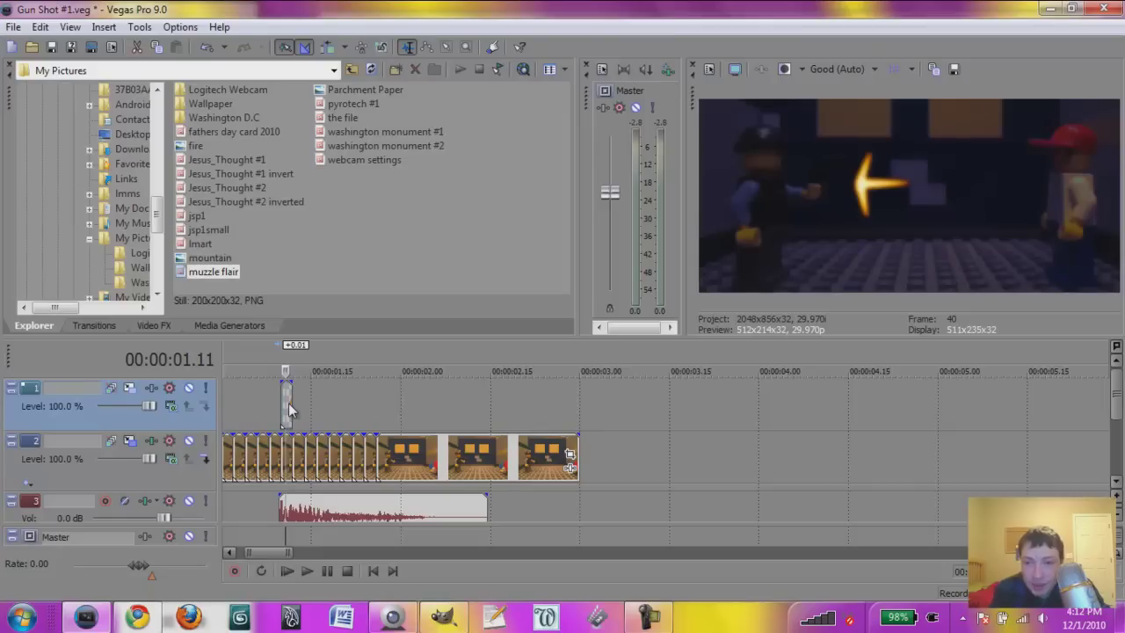
key(Left)
key(Left)
key(Right)
key(Right)
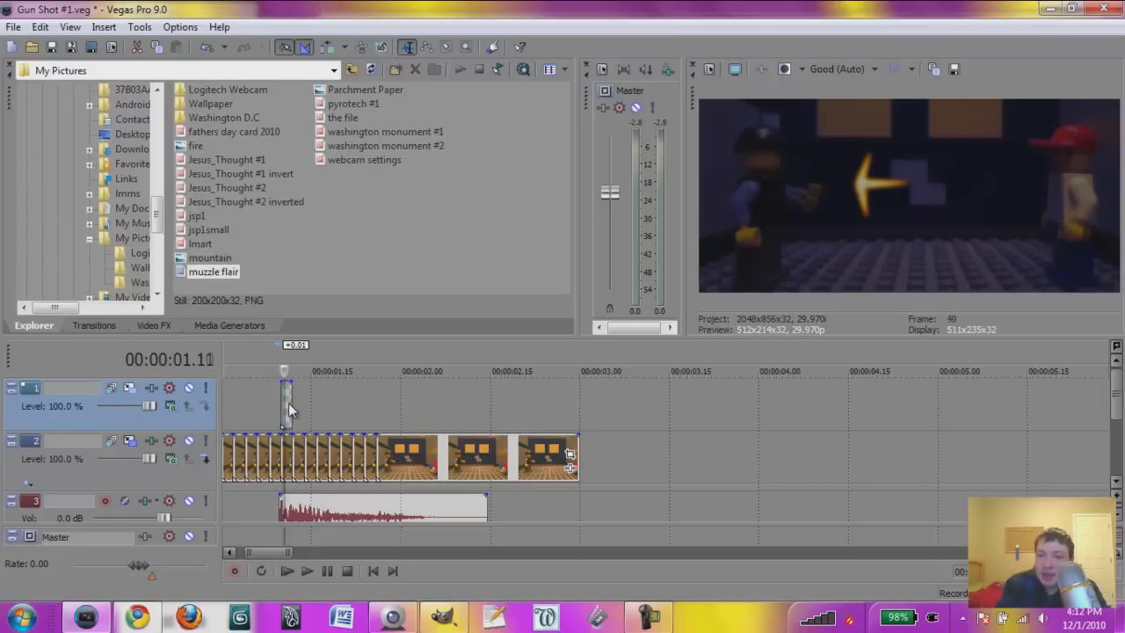
key(Left)
key(Left)
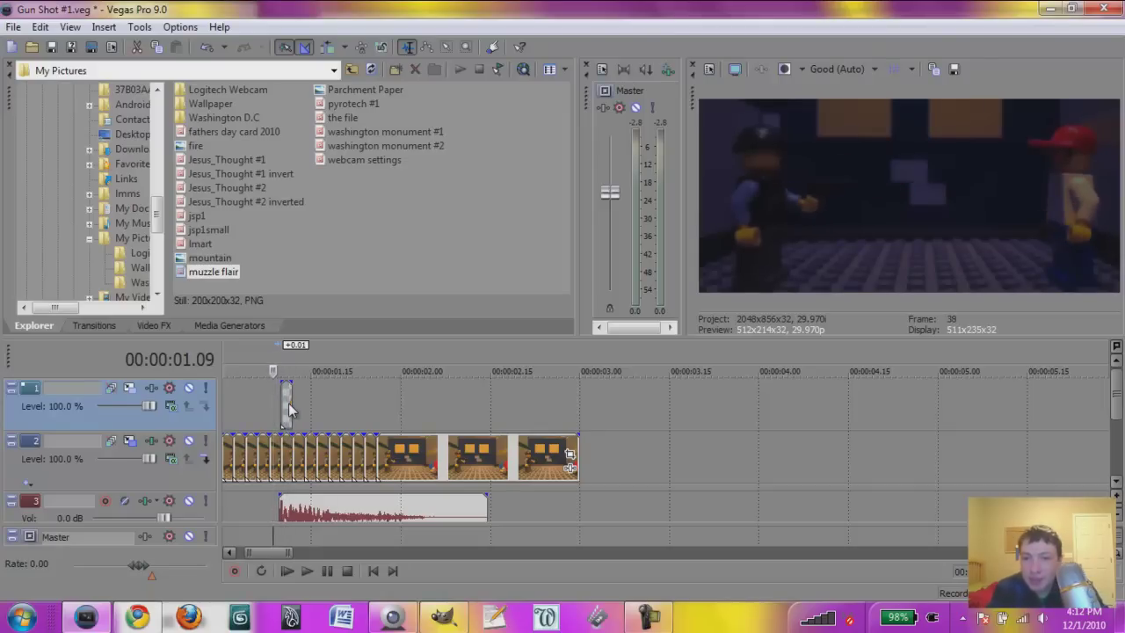
key(Right)
key(Right)
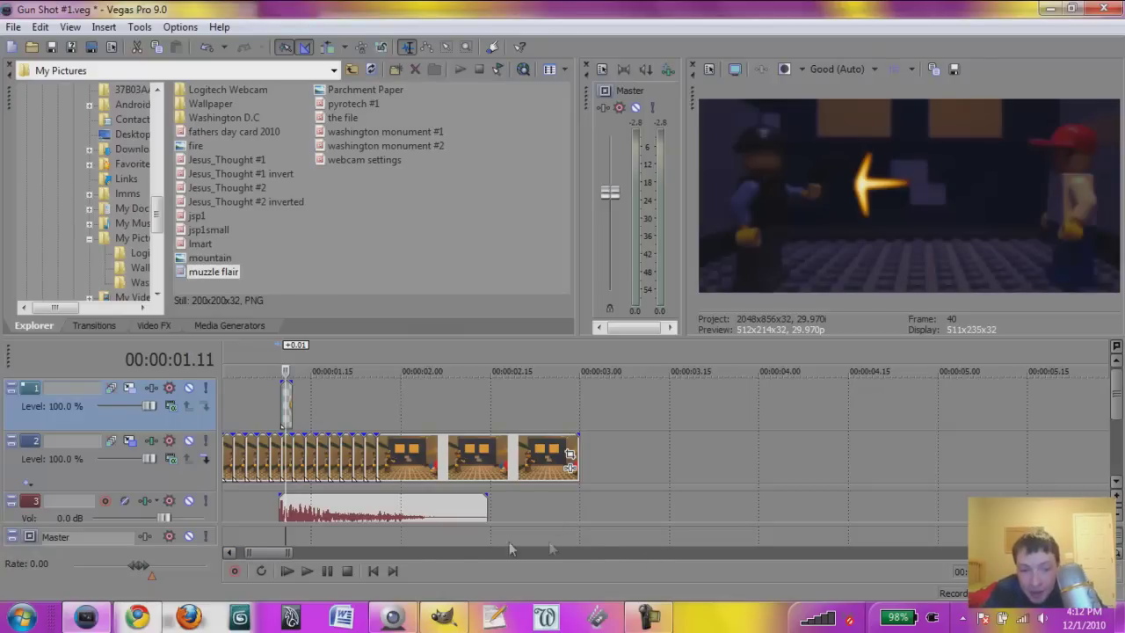
click(285, 570)
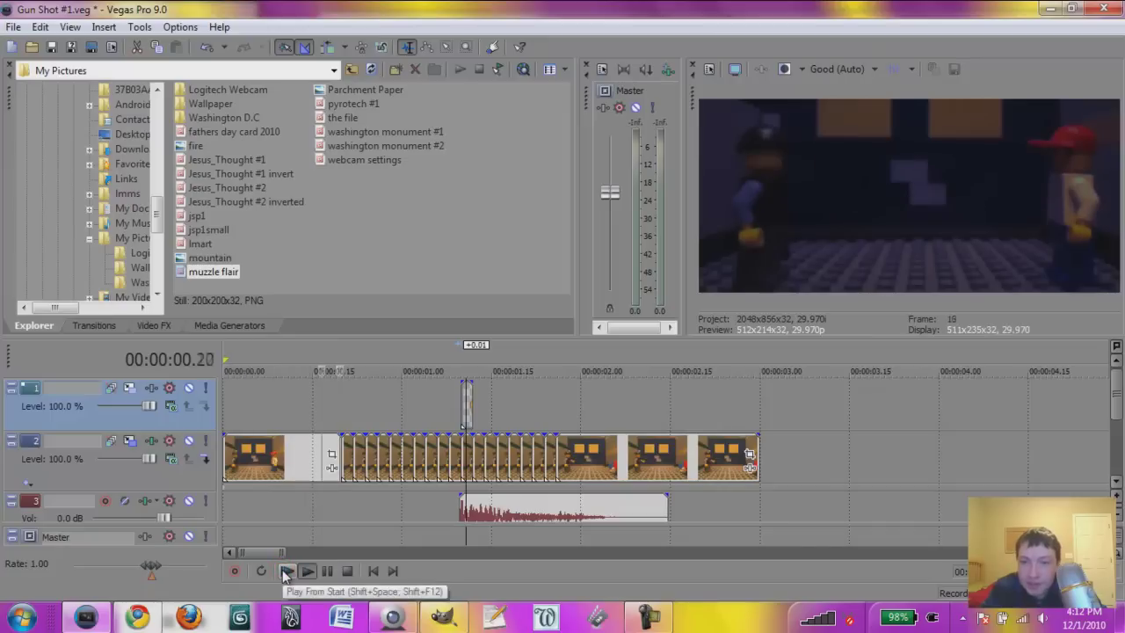
key(space)
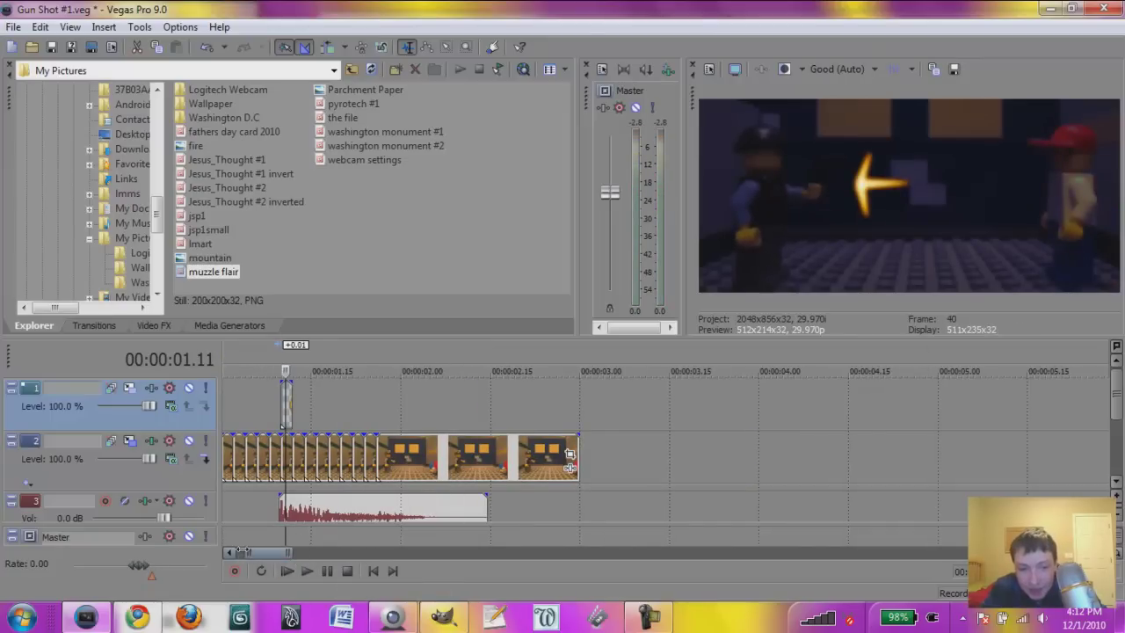
drag(244, 551, 255, 552)
click(285, 570)
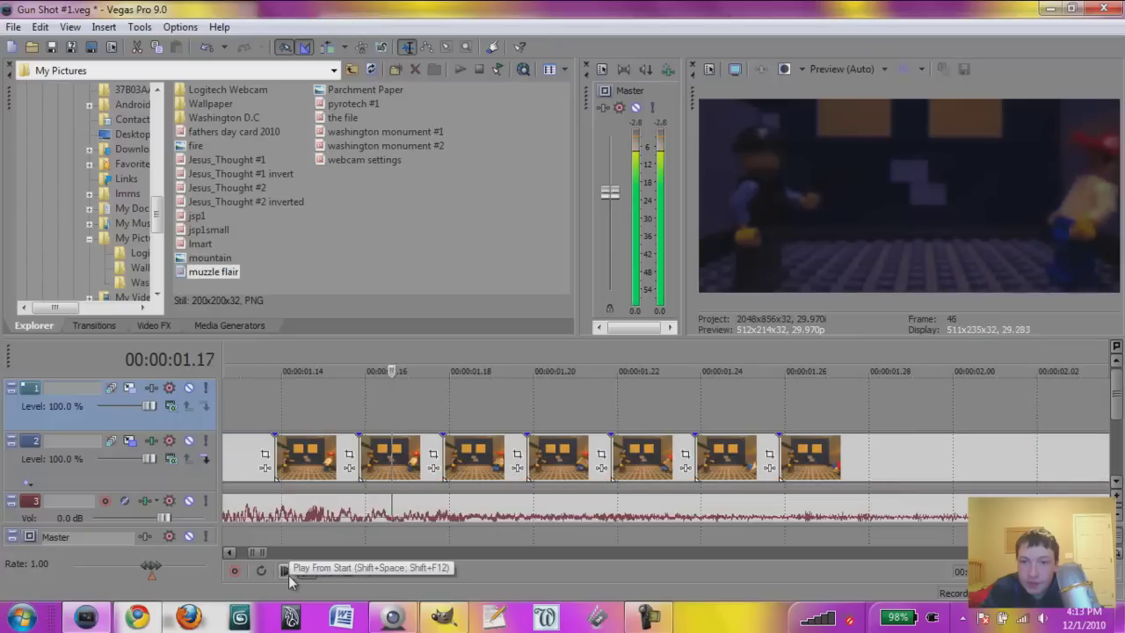
key(space)
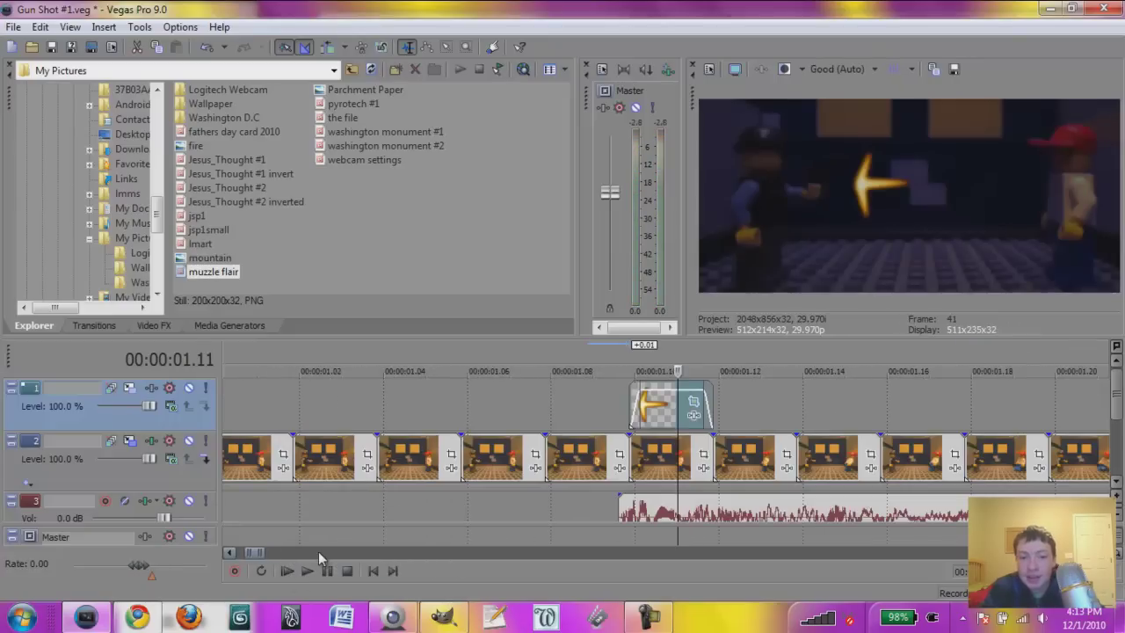